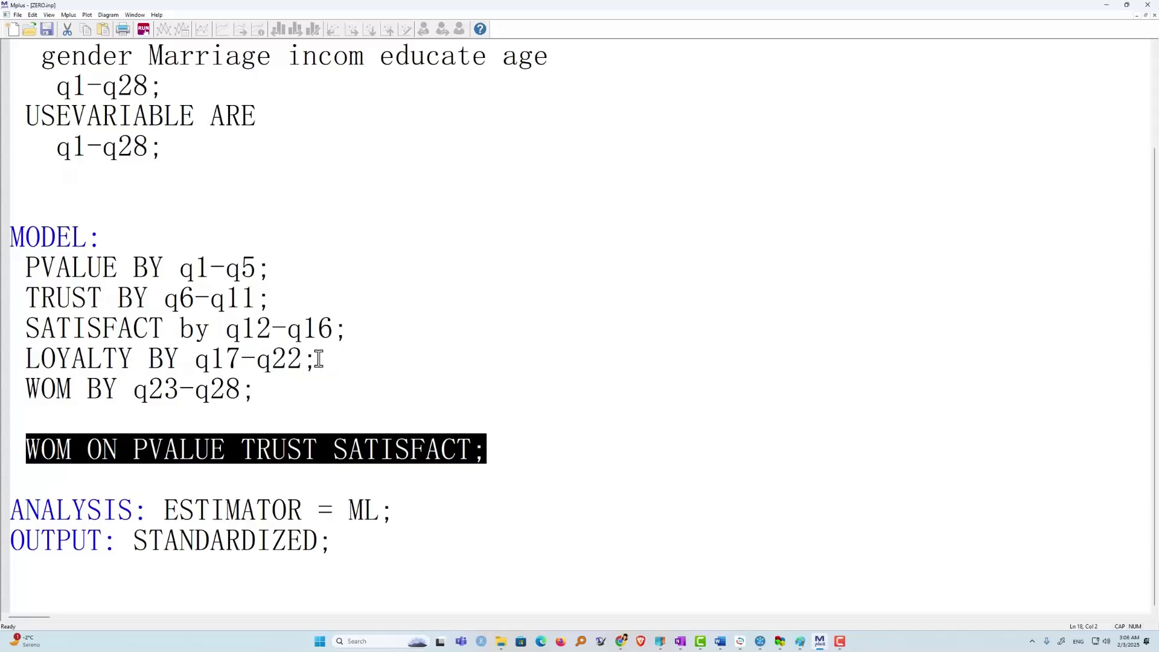
# Step: Delete the LOYALTY BY q17-q22 statement and its leftover blank line from the MODEL section
pyautogui.moveTo(318, 359); pyautogui.dragTo(3, 363)
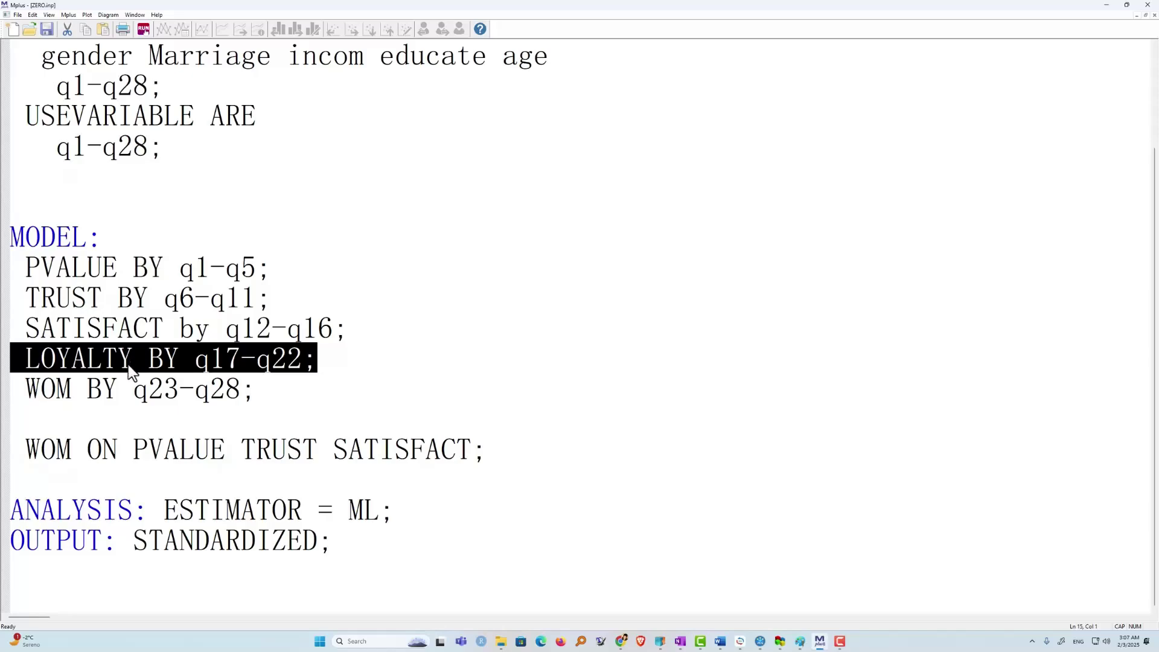
pyautogui.press('Delete')
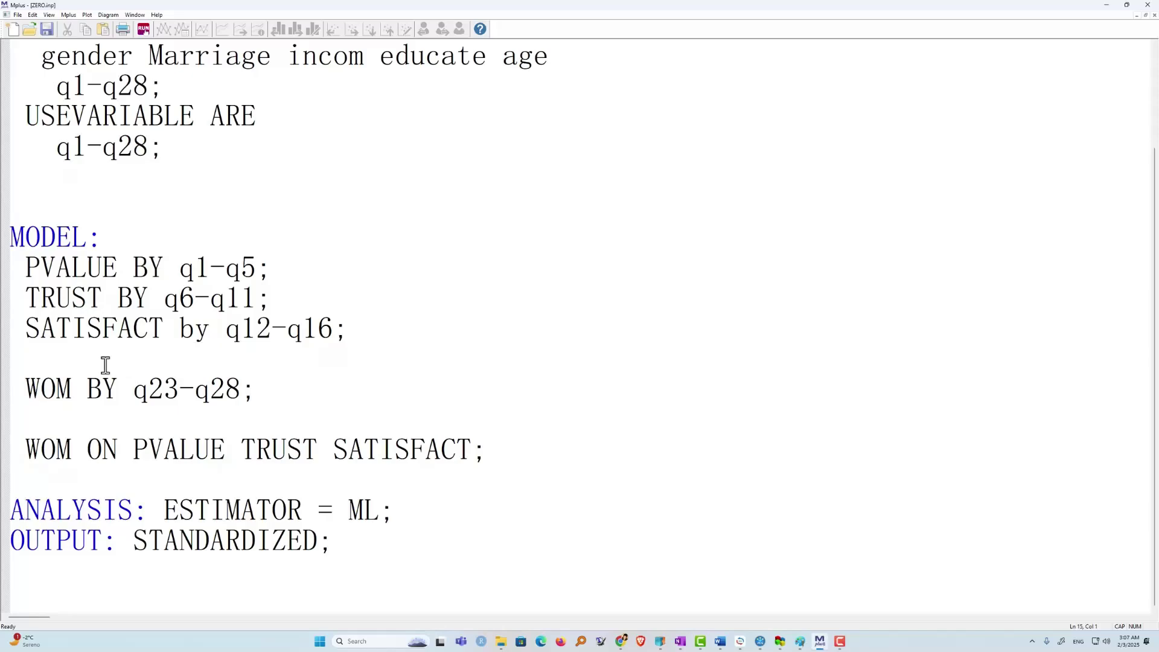
pyautogui.press('BackSpace')
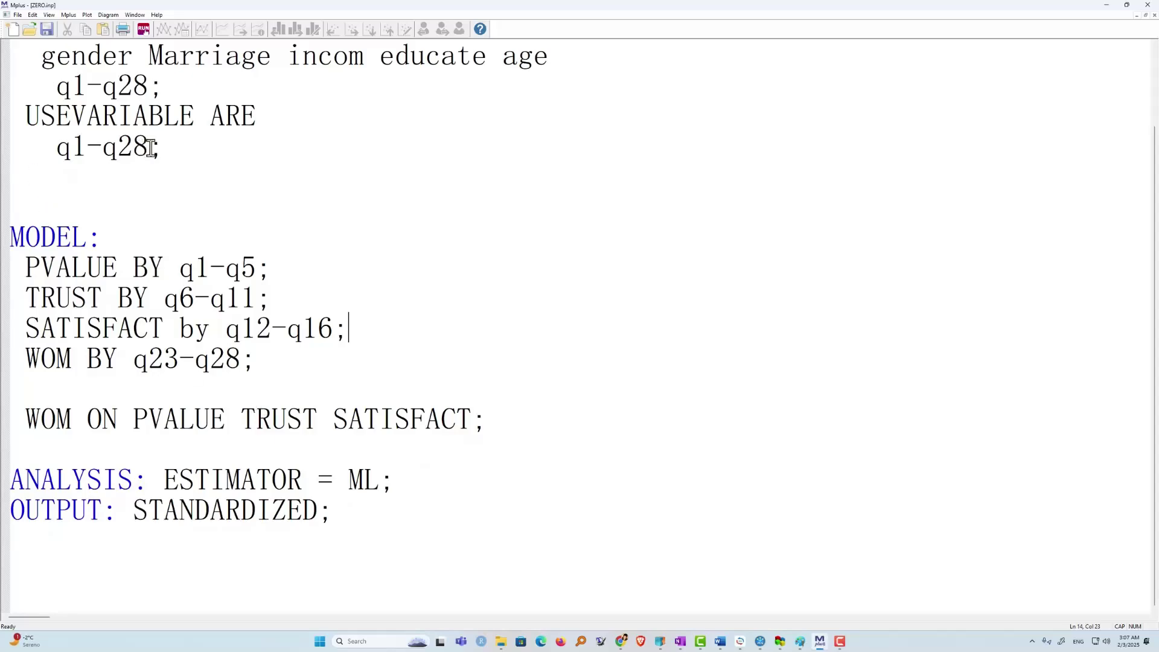
# Step: Change the USEVARIABLE list to q1-q16 q23-q28, ending it with a semicolon
pyautogui.moveTo(162, 147); pyautogui.dragTo(103, 151)
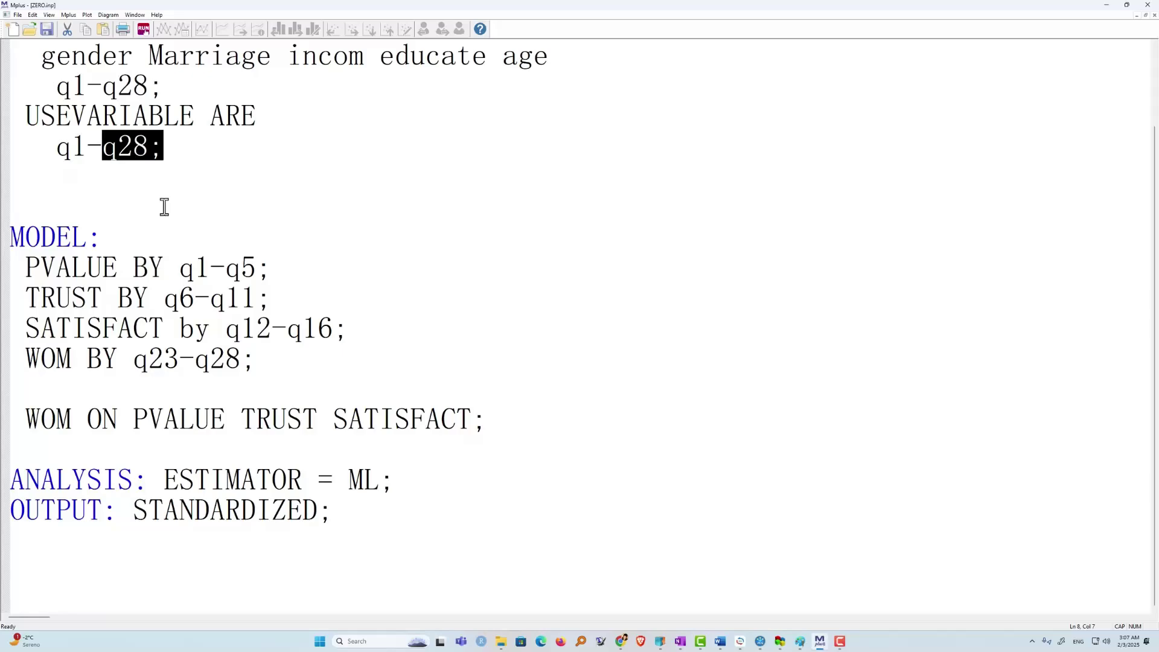
pyautogui.write('Q')
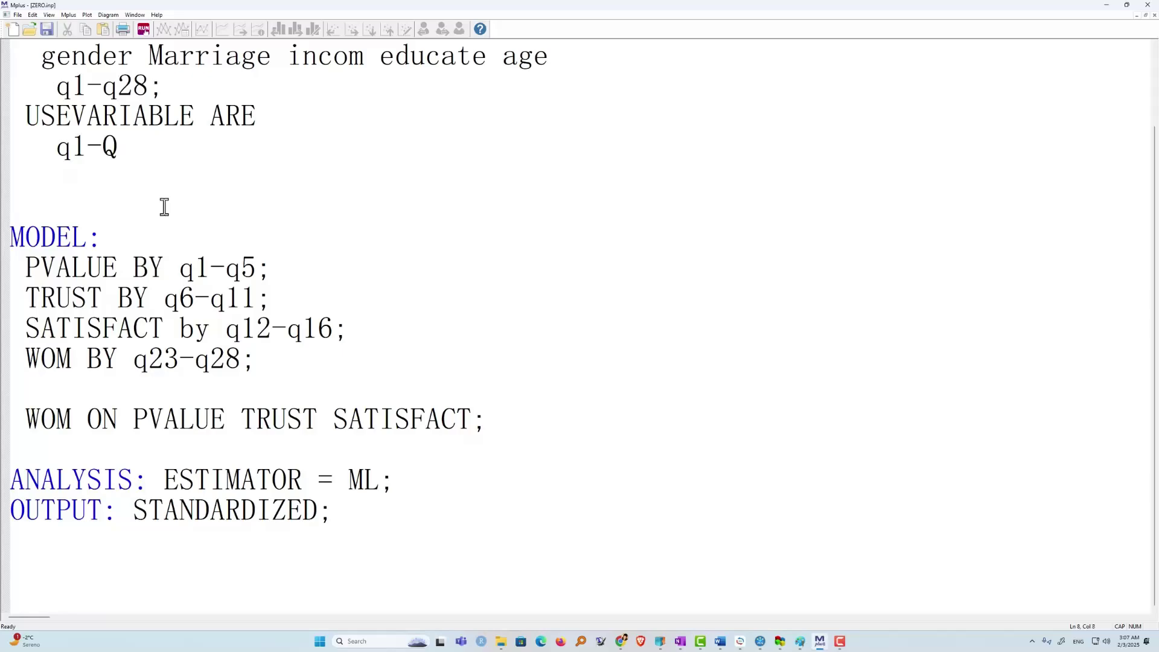
pyautogui.press('BackSpace')
pyautogui.write('Ö')
pyautogui.press('BackSpace')
pyautogui.write('q16')
pyautogui.write('q')
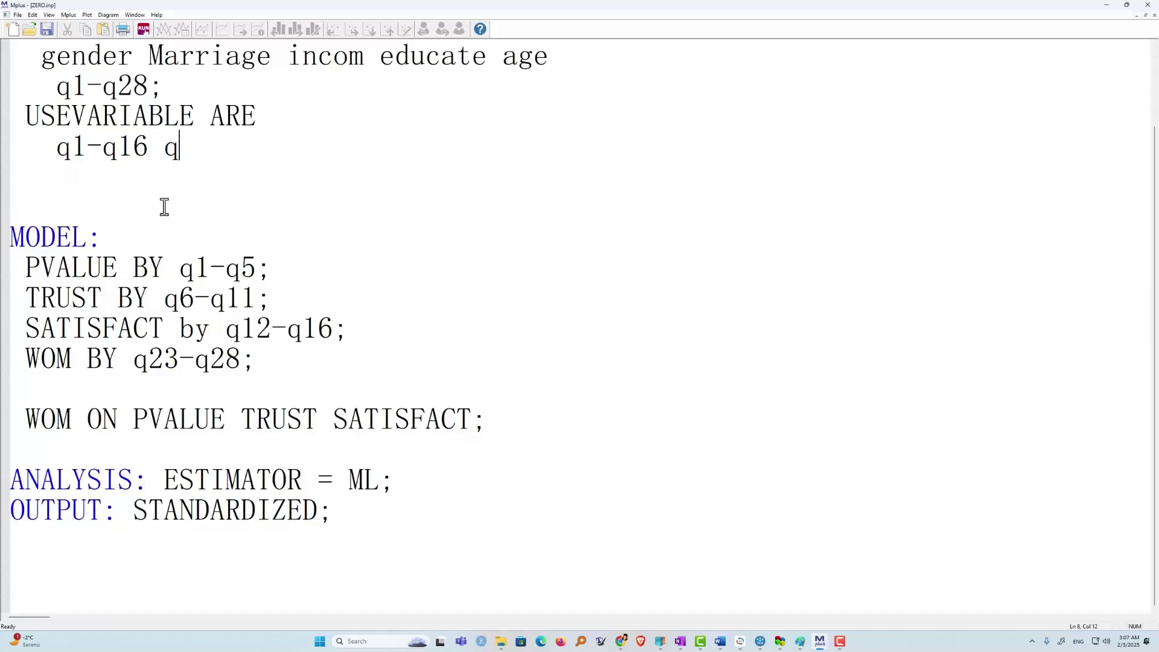
pyautogui.write('23-q28')
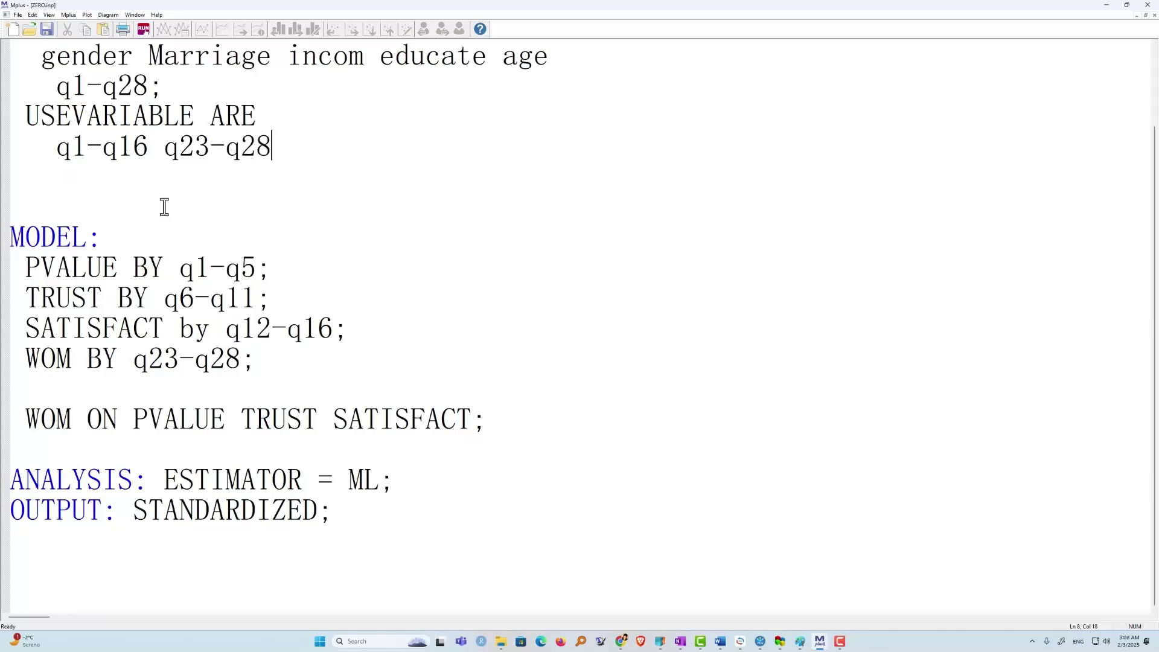
pyautogui.write(';')
# Step: Review the USEVARIABLE list, the four latent factor definitions and the regression of WOM on PVALUE, TRUST and SATISFACT
pyautogui.moveTo(58, 148); pyautogui.dragTo(221, 166)
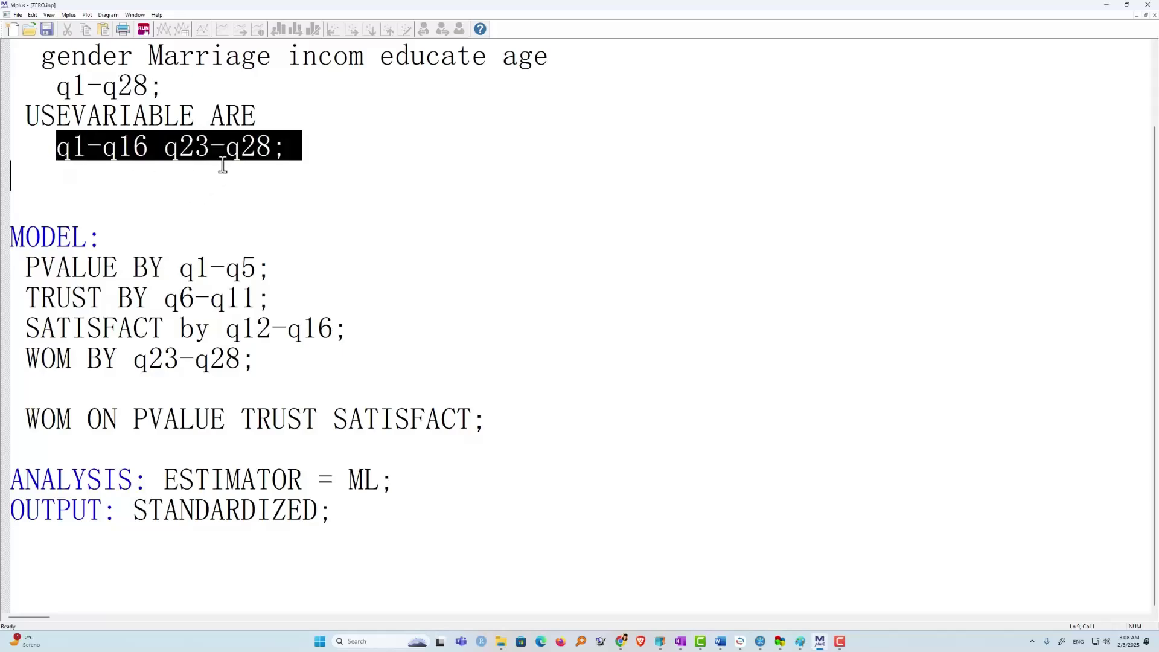
pyautogui.click(134, 279)
pyautogui.moveTo(25, 266); pyautogui.dragTo(271, 365)
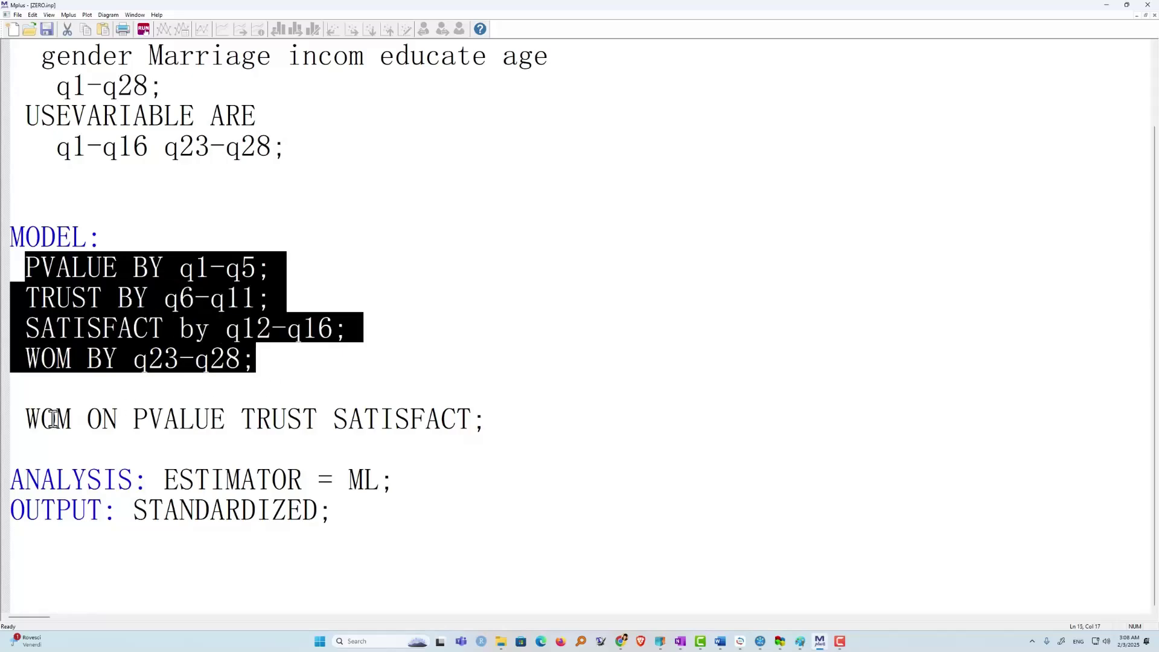
pyautogui.moveTo(25, 419); pyautogui.dragTo(491, 430)
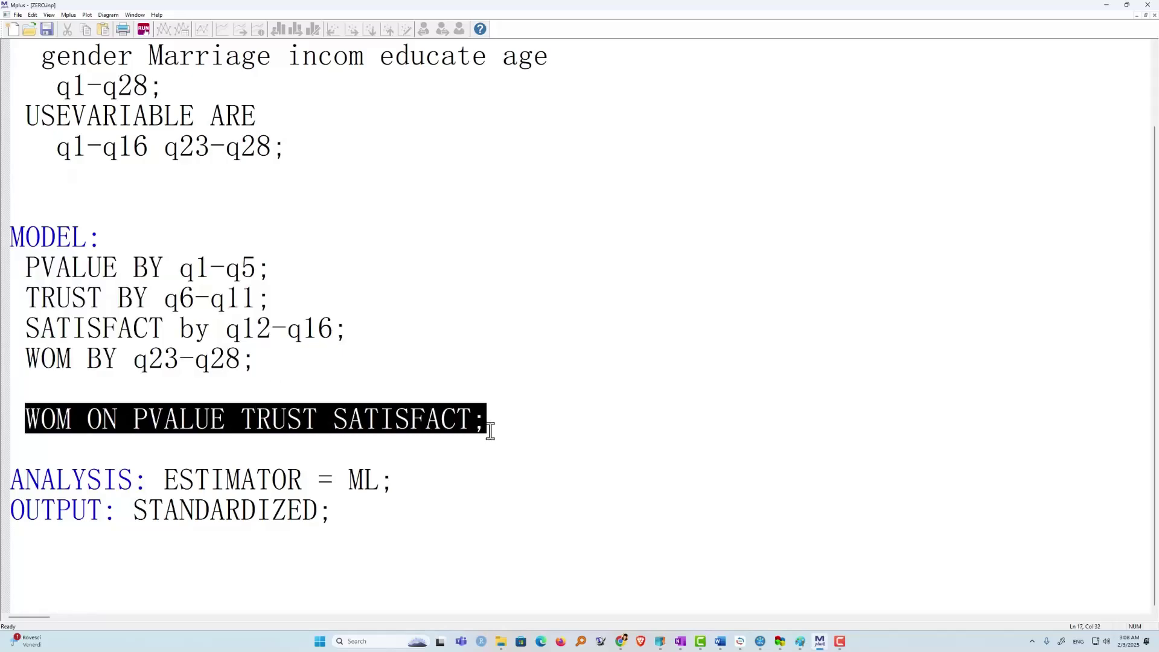
pyautogui.click(303, 428)
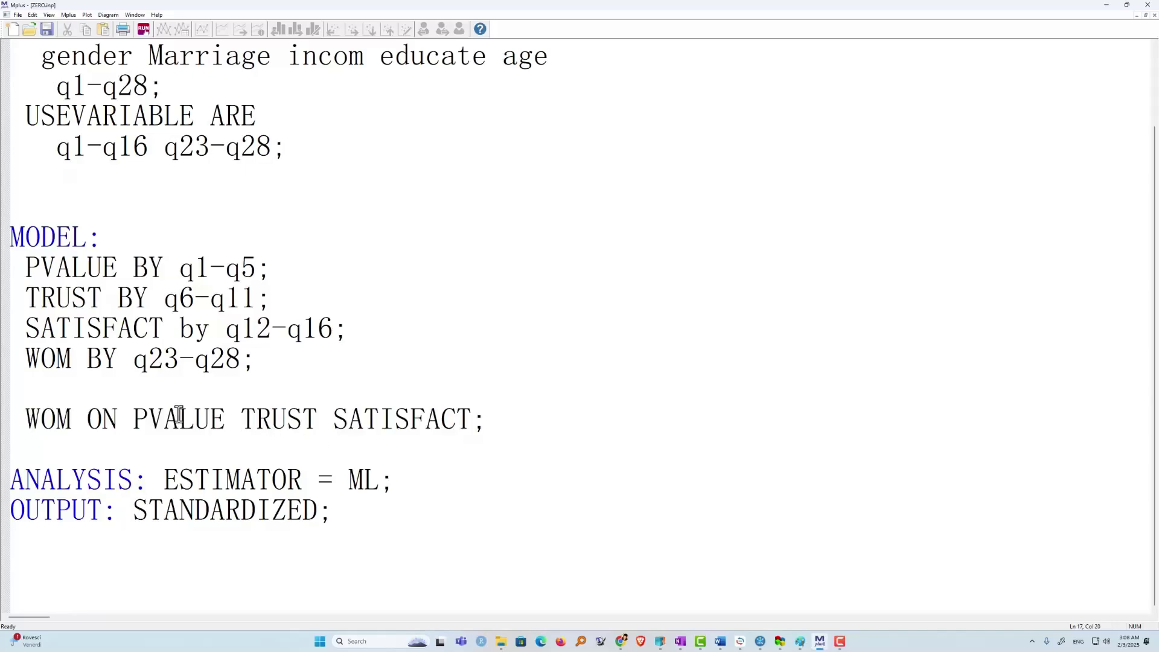
pyautogui.click(349, 419)
pyautogui.click(34, 420)
pyautogui.moveTo(487, 423); pyautogui.dragTo(3, 406)
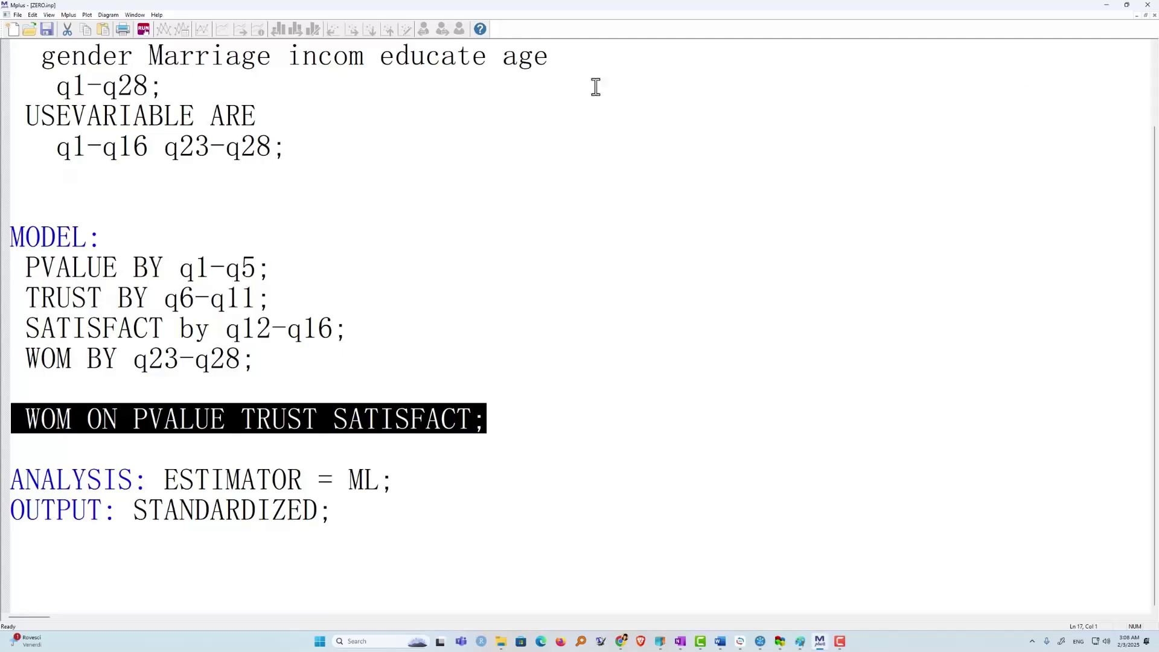
# Step: Run the analysis and review its output from the model fit indices through the STDYX standardized results
pyautogui.click(143, 29)
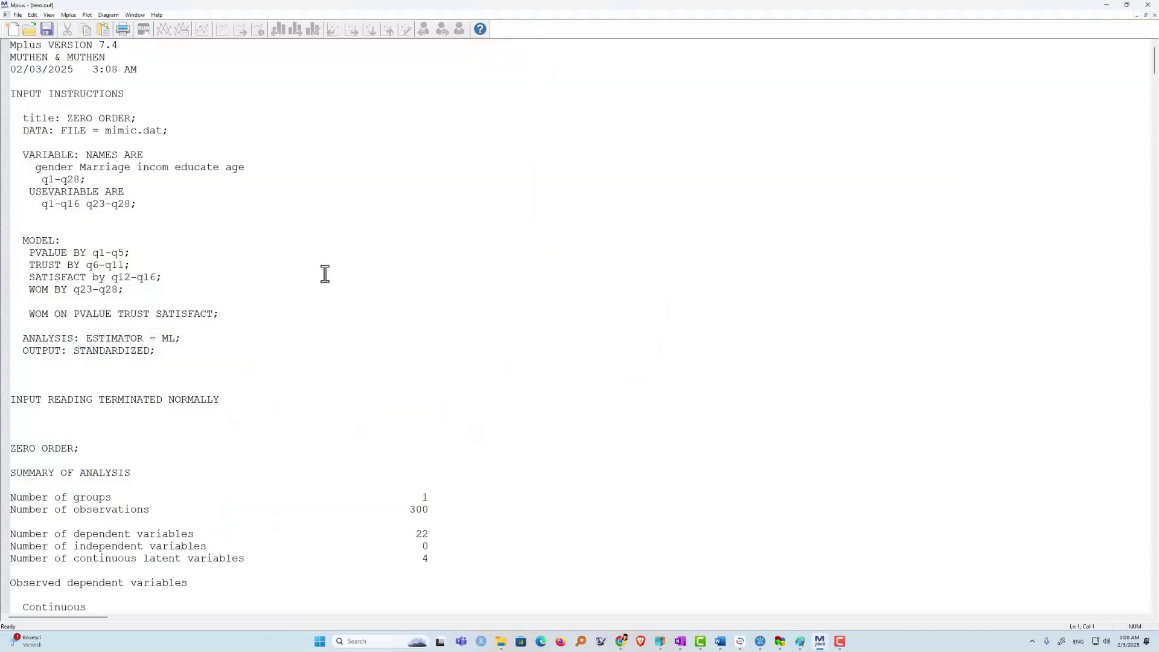
pyautogui.scroll(-20, 325, 273)
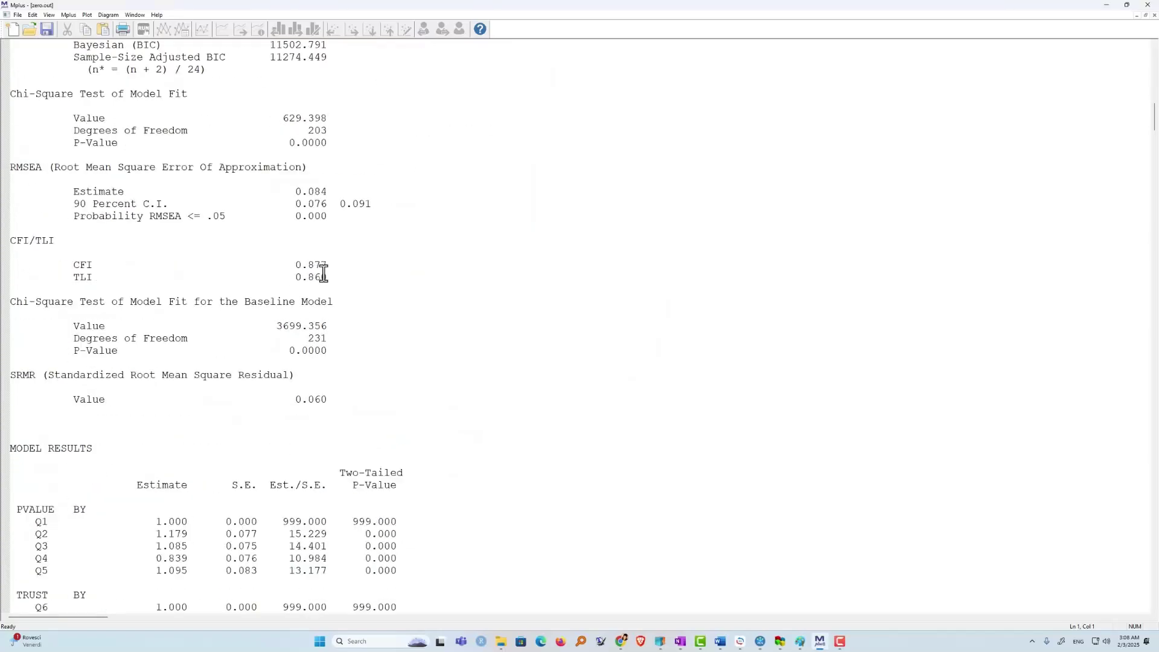
pyautogui.scroll(-16, 325, 274)
pyautogui.scroll(10, 279, 276)
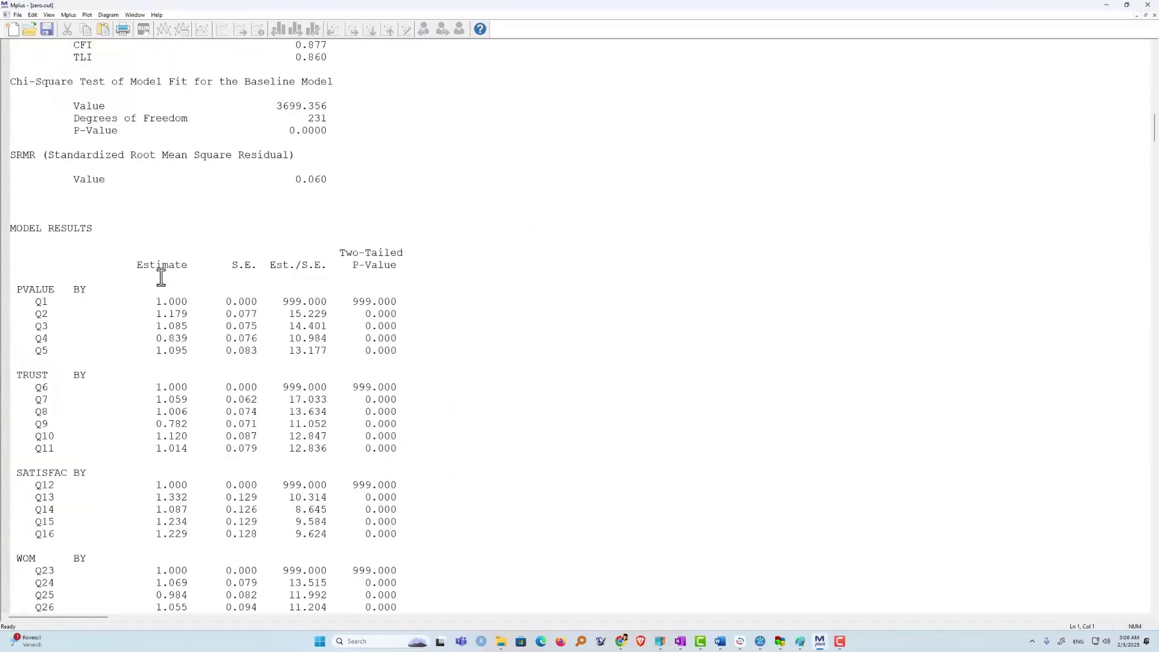
pyautogui.scroll(-20, 38, 261)
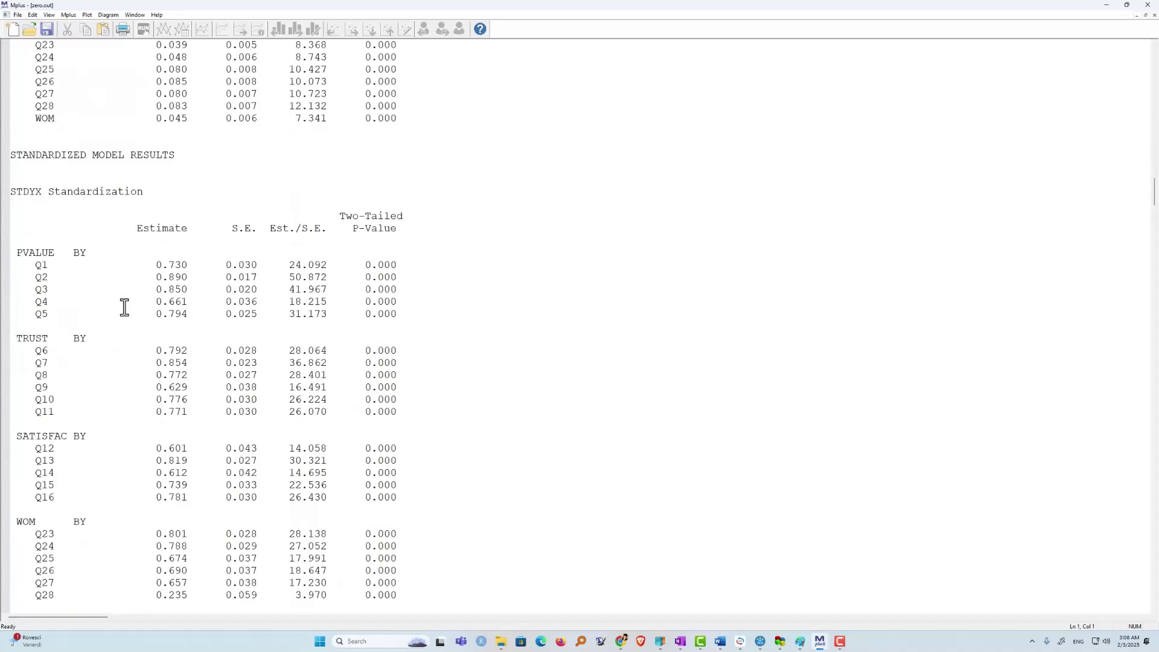
pyautogui.scroll(-6, 122, 308)
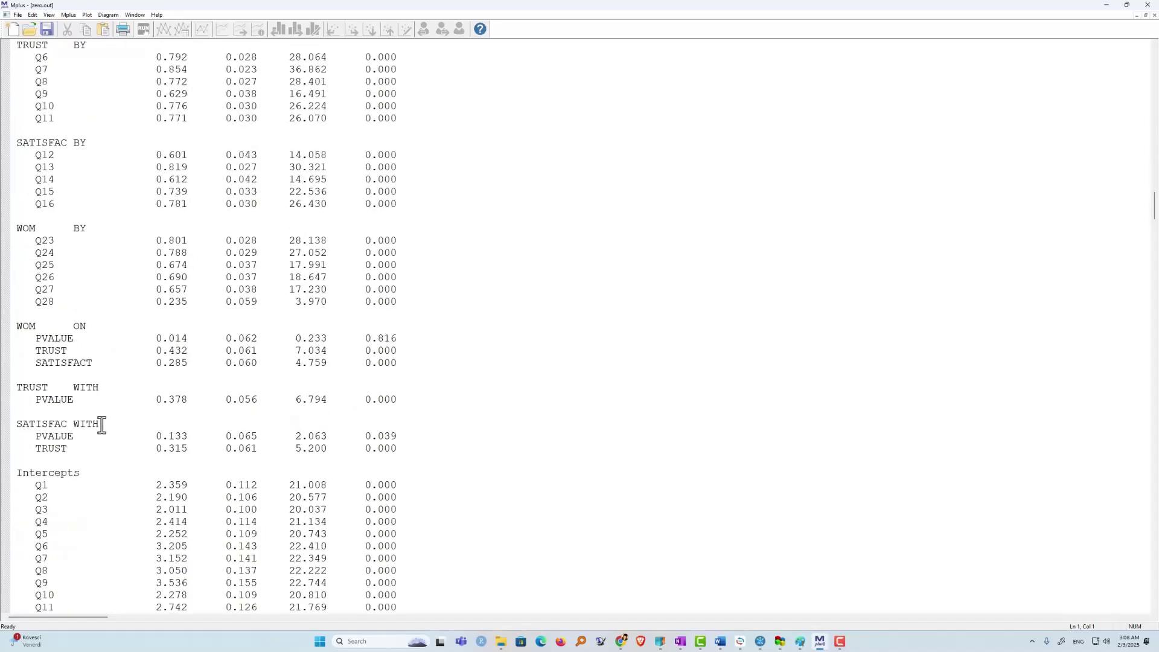
pyautogui.scroll(-6, 91, 435)
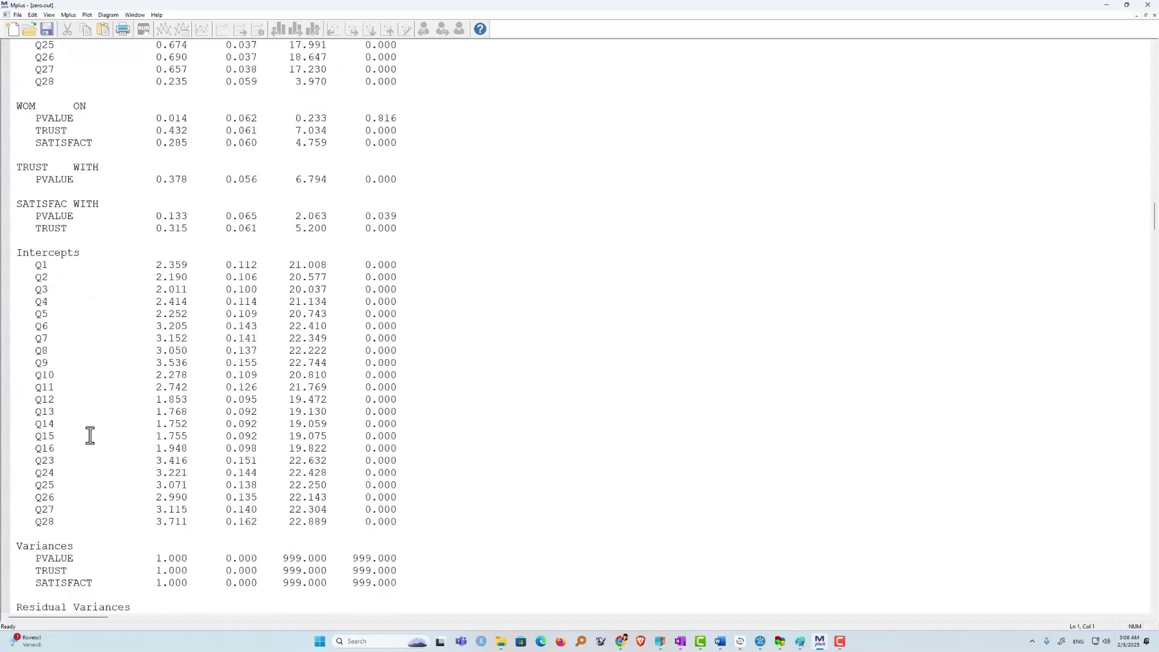
pyautogui.scroll(-2, 90, 435)
pyautogui.scroll(16, 89, 435)
pyautogui.moveTo(156, 195); pyautogui.dragTo(5, 202)
pyautogui.scroll(-8, 129, 353)
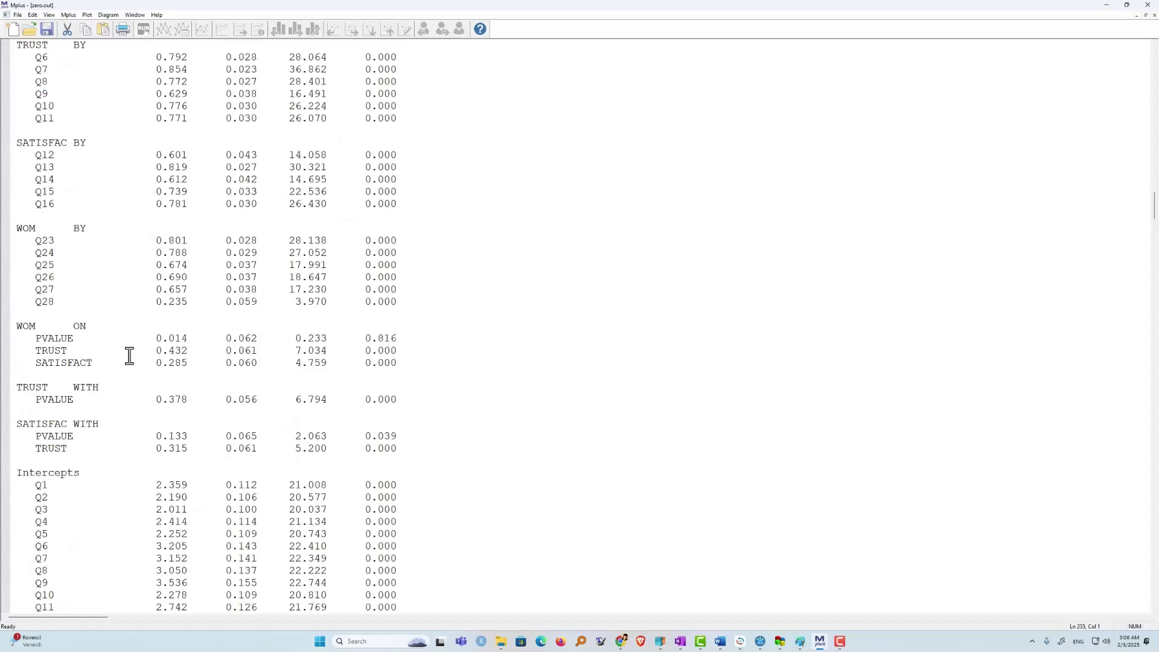
# Step: Examine the standardized WOM ON estimates and p-values for PVALUE, TRUST and SATISFACT
pyautogui.click(95, 362)
pyautogui.moveTo(34, 335); pyautogui.dragTo(75, 331)
pyautogui.click(29, 326)
pyautogui.moveTo(155, 338); pyautogui.dragTo(390, 342)
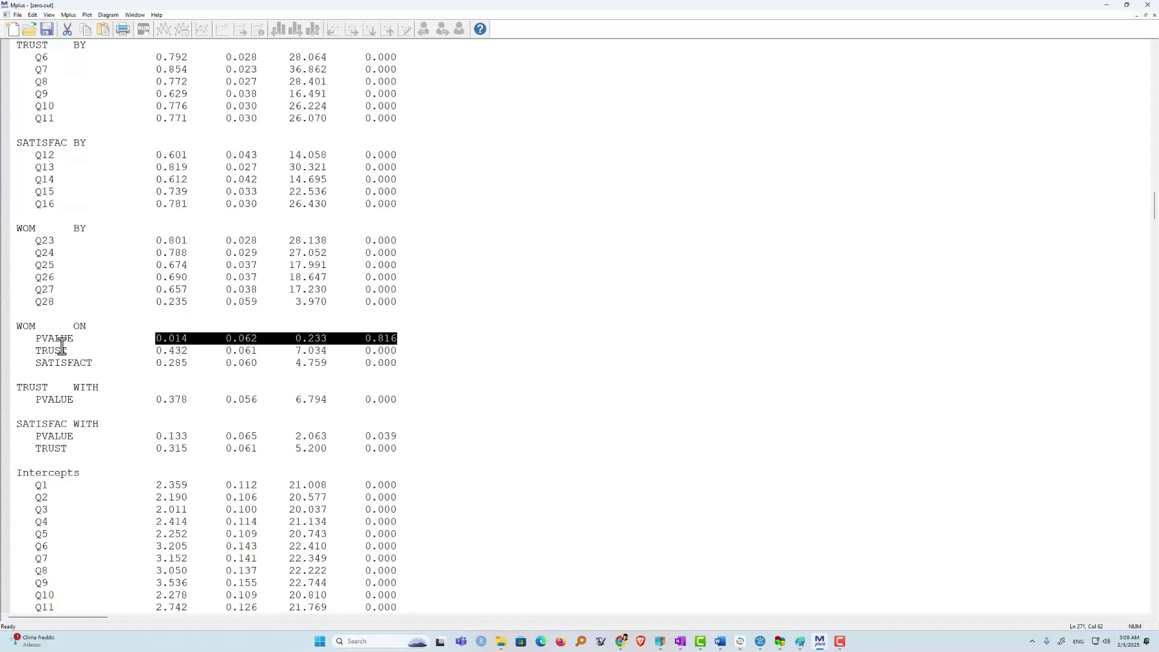
pyautogui.doubleClick(41, 351)
pyautogui.moveTo(89, 351); pyautogui.dragTo(407, 350)
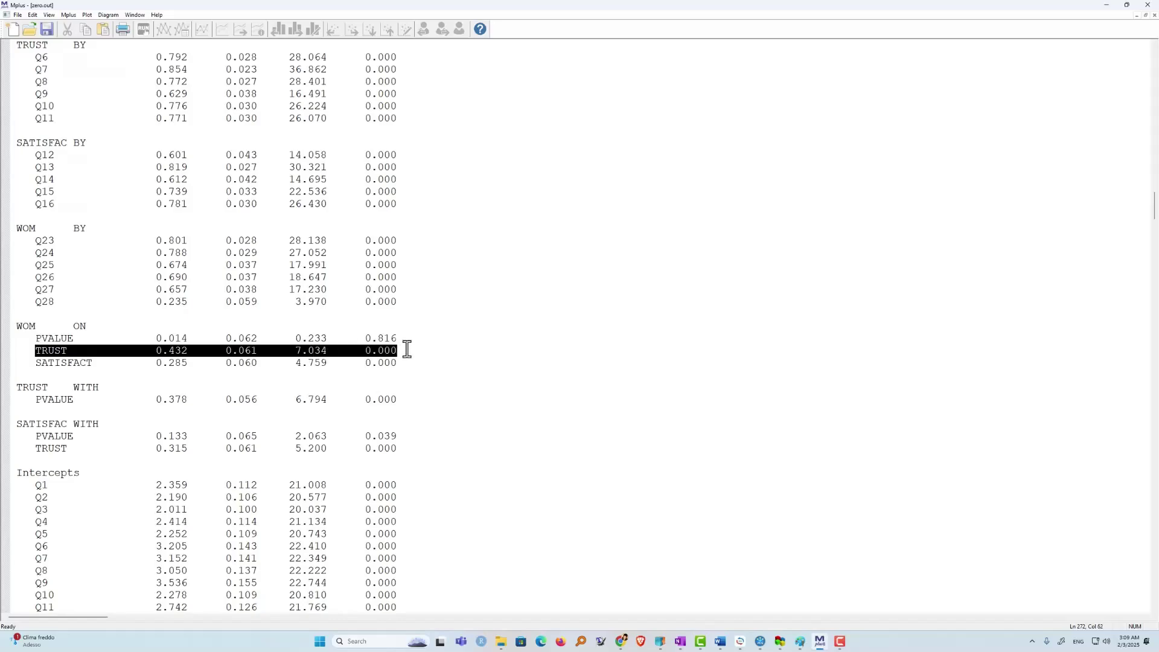
pyautogui.moveTo(29, 362); pyautogui.dragTo(411, 364)
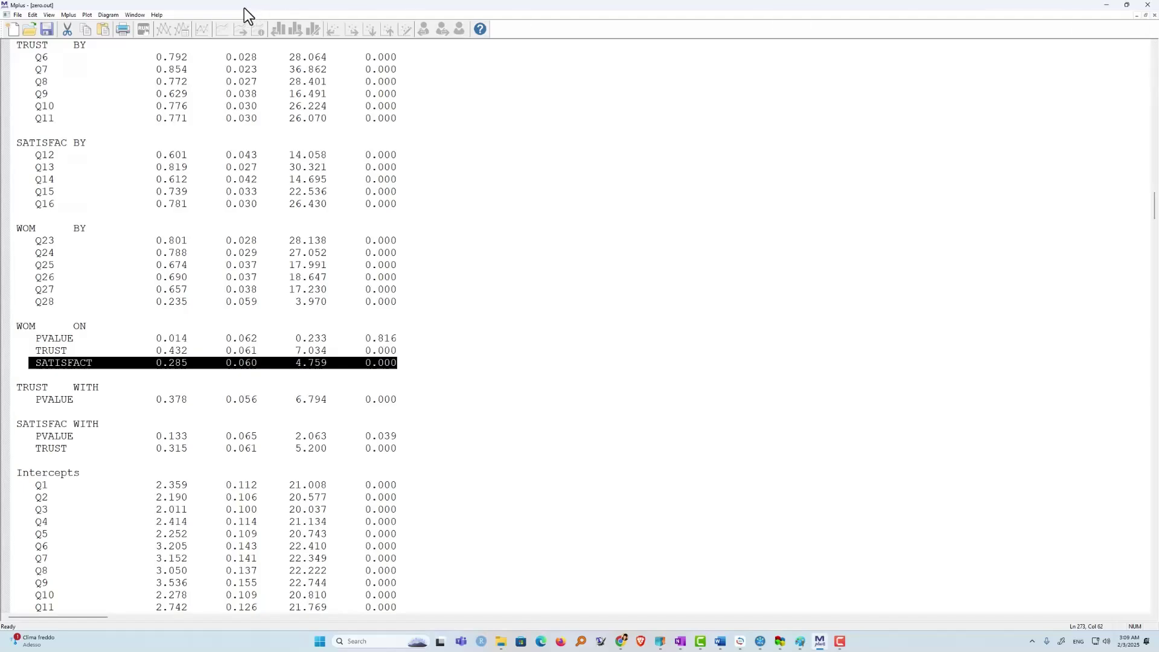
# Step: View the path diagram of the estimated model, then close it and the output to return to ZERO.inp
pyautogui.click(109, 14)
pyautogui.click(138, 35)
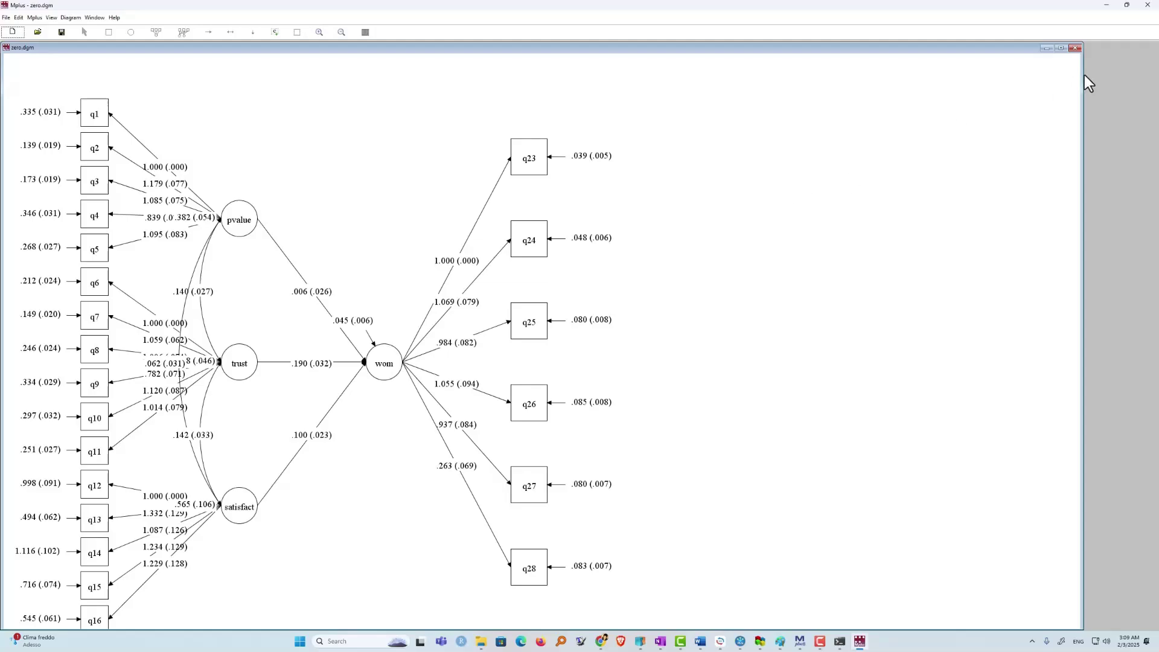
pyautogui.click(1150, 8)
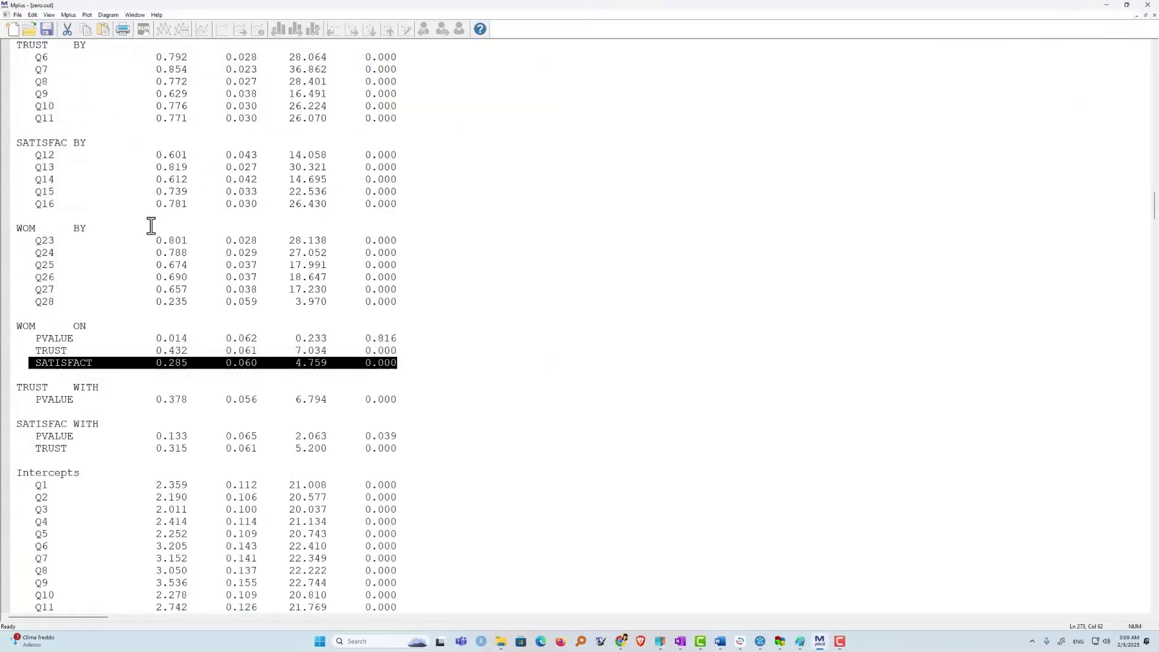
pyautogui.click(137, 240)
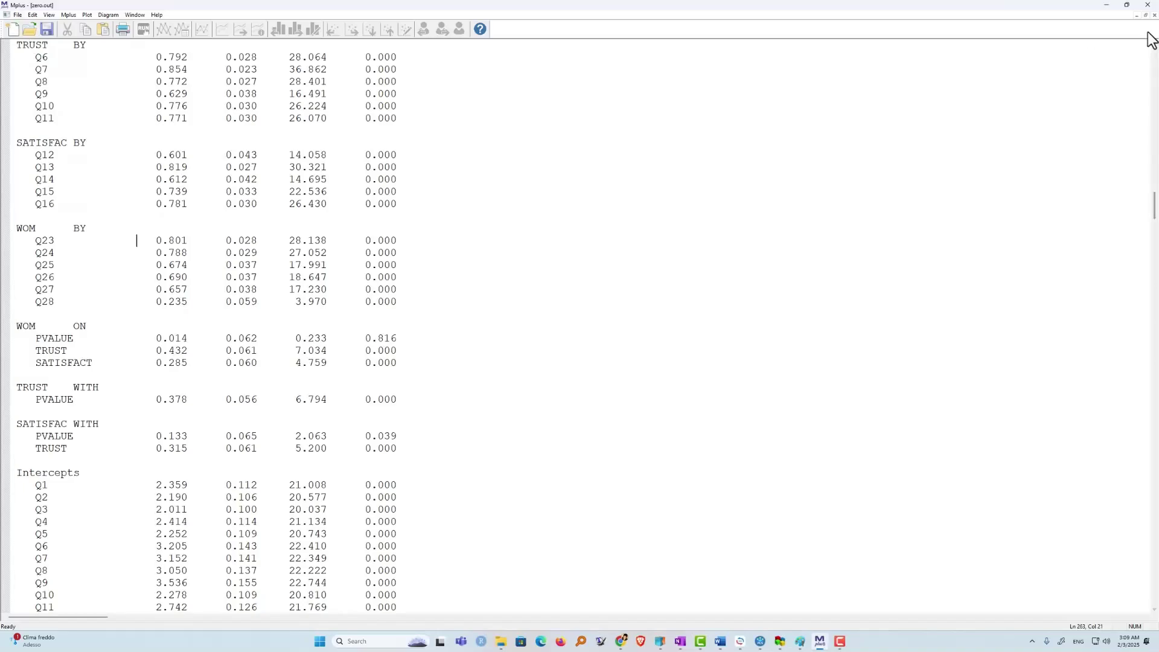
pyautogui.click(1155, 15)
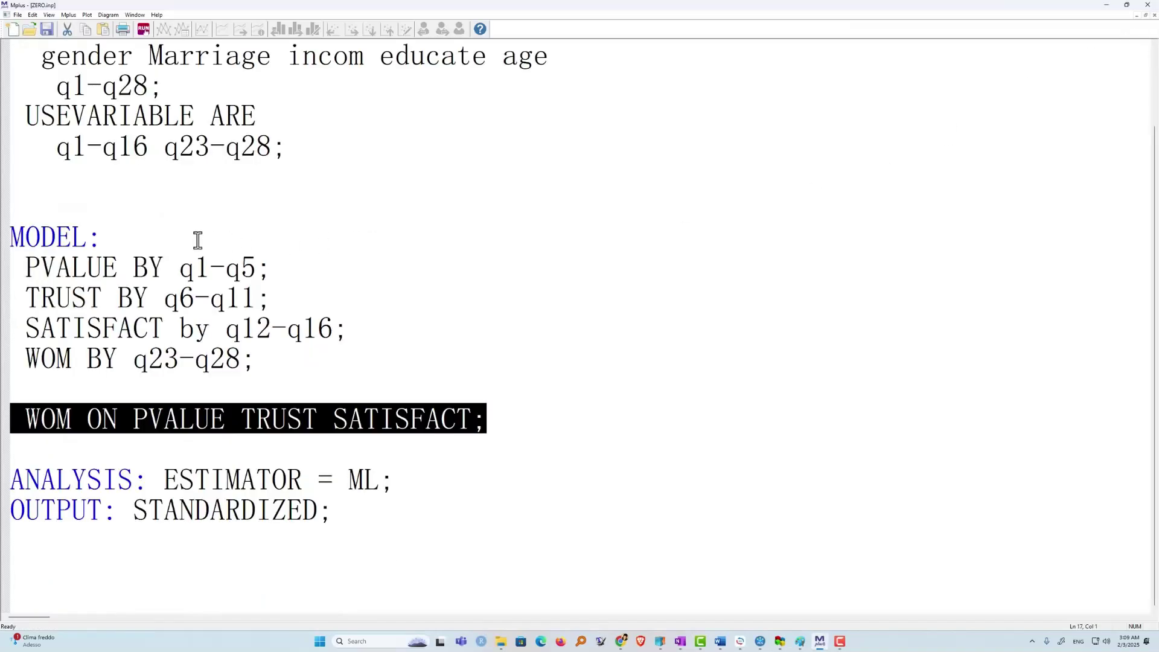
# Step: Restore the USEVARIABLE list to the full range q1-q28
pyautogui.moveTo(119, 147); pyautogui.dragTo(227, 150)
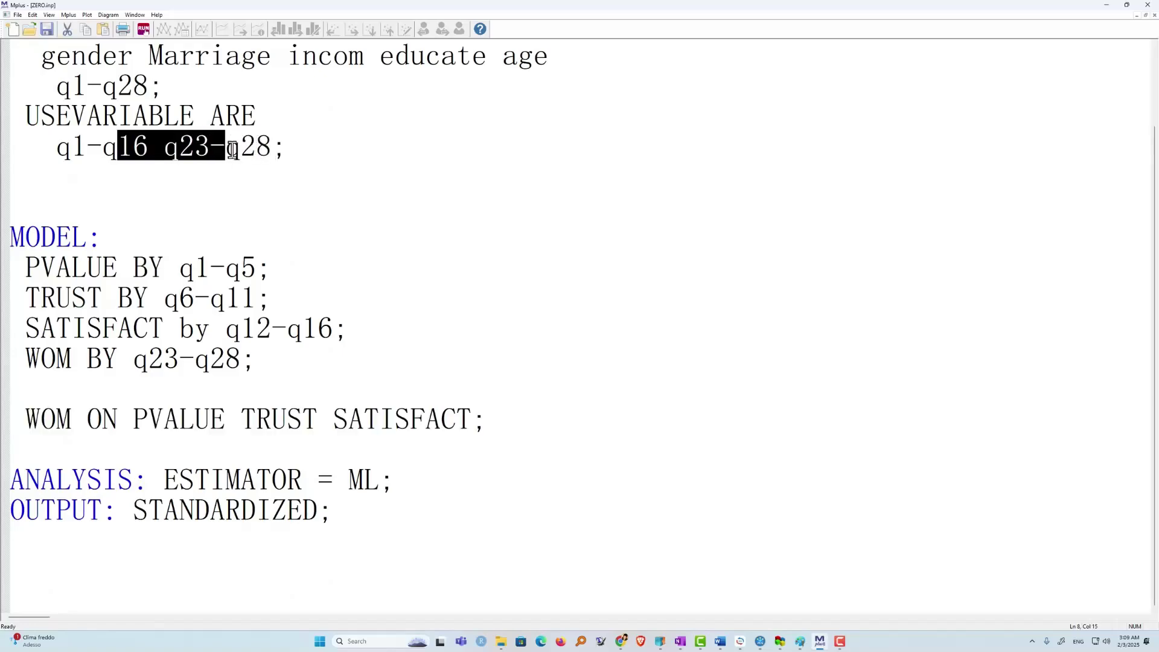
pyautogui.press('Delete')
pyautogui.moveTo(119, 148); pyautogui.dragTo(133, 148)
pyautogui.press('Delete')
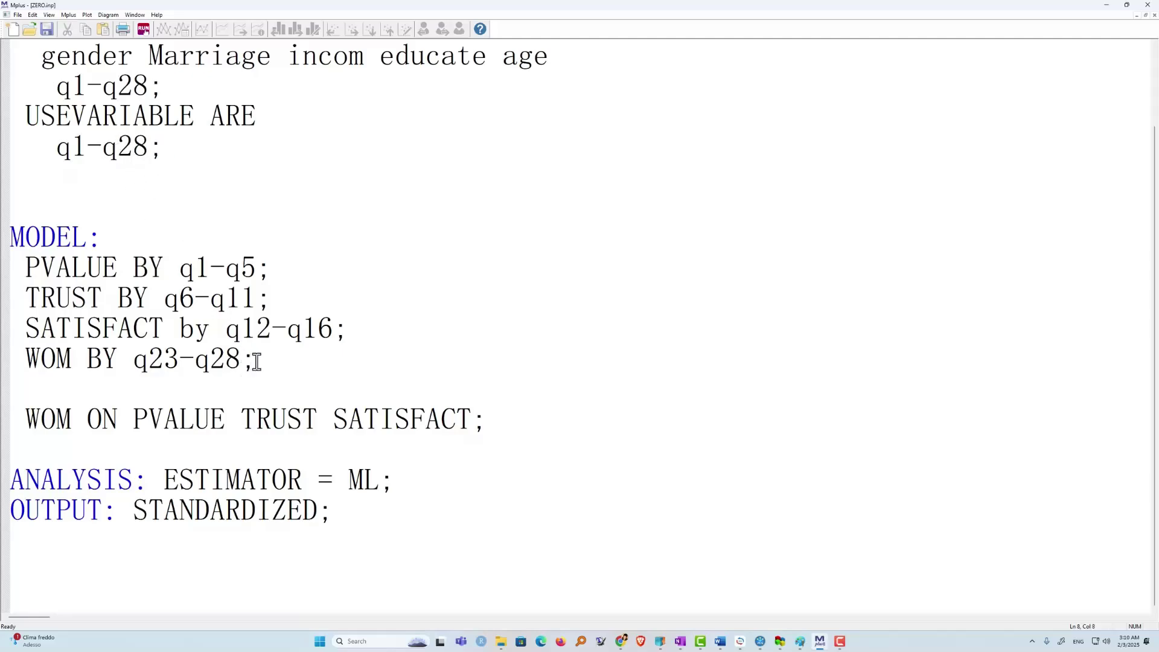
# Step: Add the statement "LOYALTY by q17-q22;" on a new line below the SATISFACT factor definition
pyautogui.click(354, 328)
pyautogui.press('Return')
pyautogui.write('lo')
pyautogui.press('BackSpace')
pyautogui.press('BackSpace')
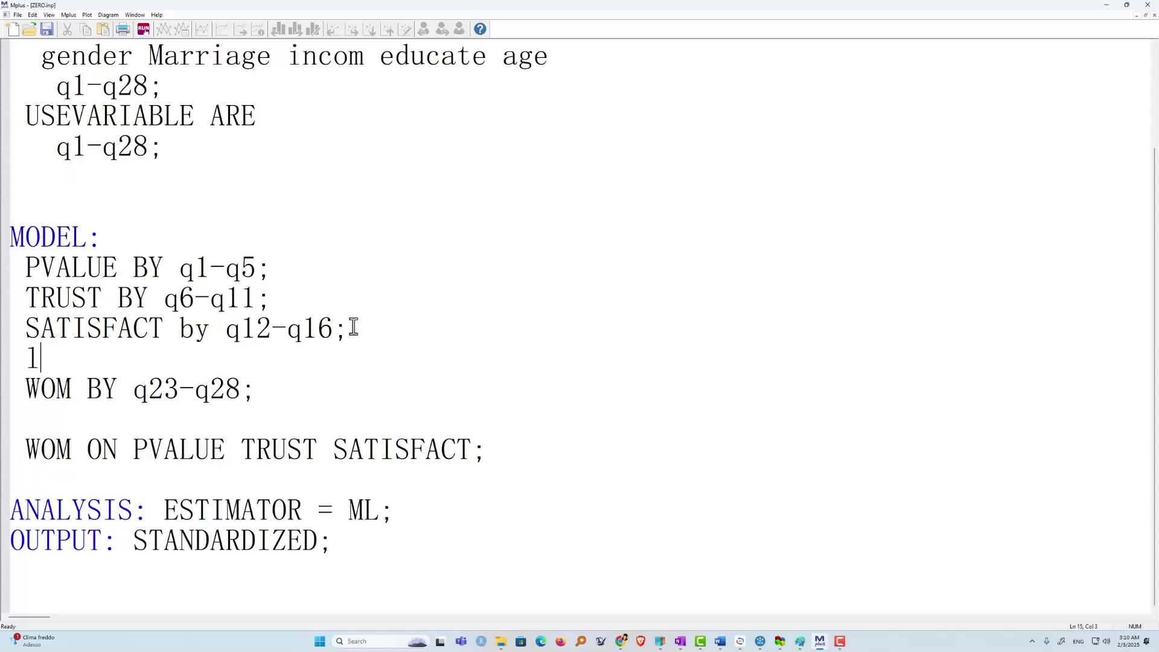
pyautogui.write('LOYA')
pyautogui.write('L')
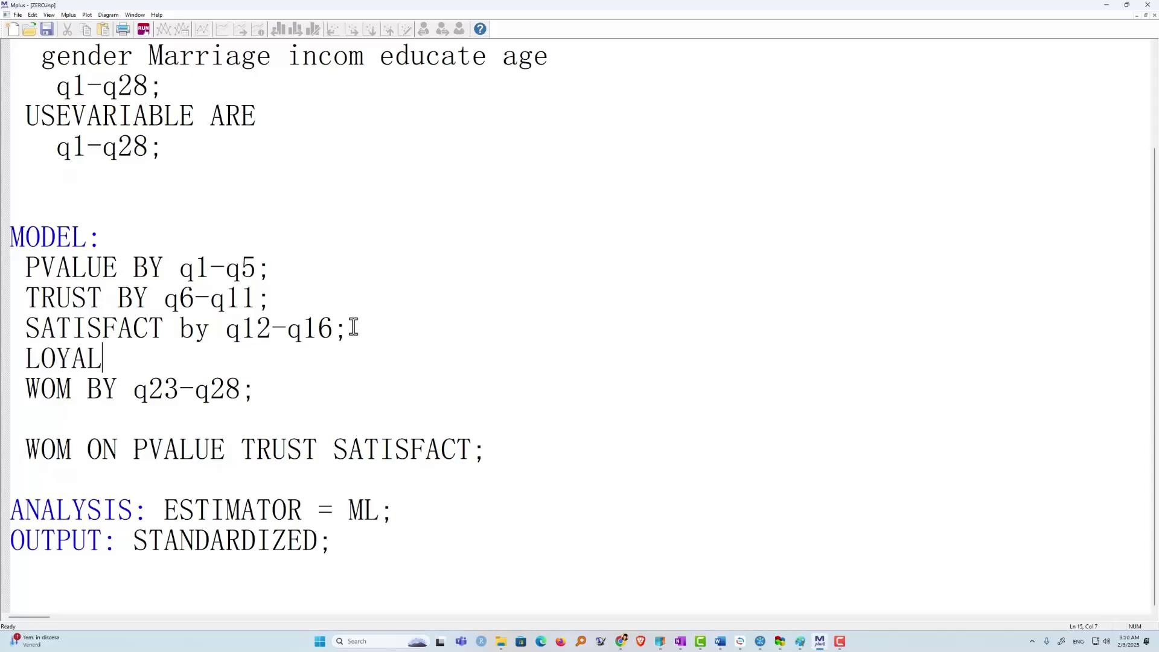
pyautogui.write('TY by q17')
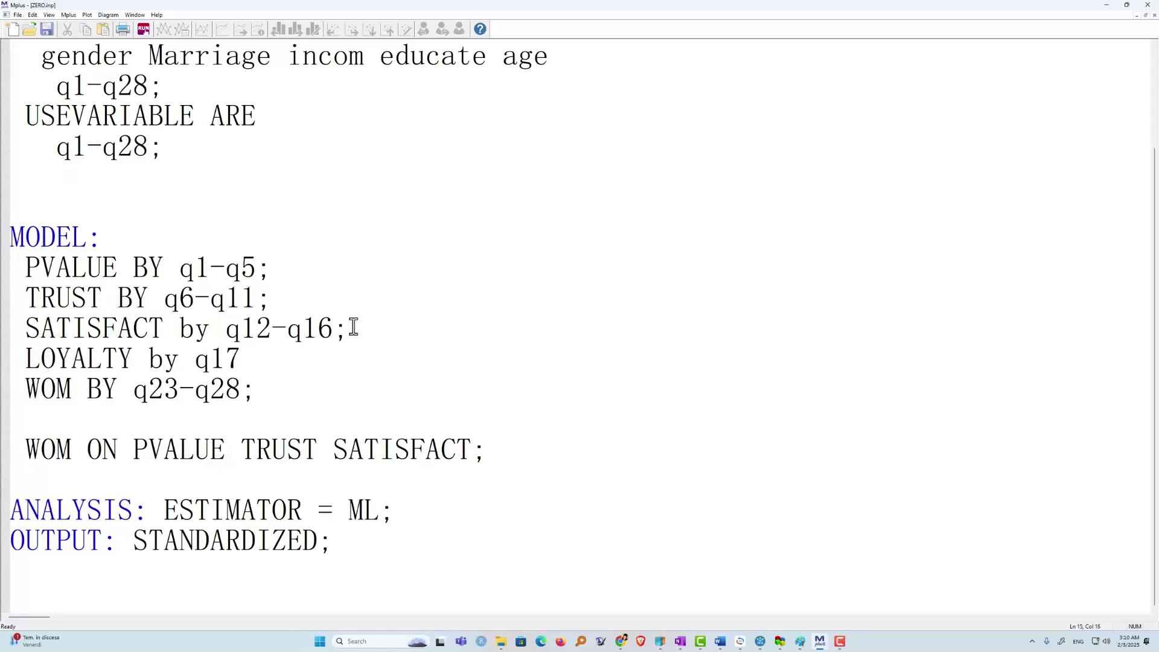
pyautogui.write('-q22;')
# Step: Insert a blank line above the WOM ON statement and add a copy of LOYALTY as its last predictor
pyautogui.moveTo(26, 450); pyautogui.dragTo(224, 456)
pyautogui.click(348, 450)
pyautogui.click(35, 427)
pyautogui.press('Return')
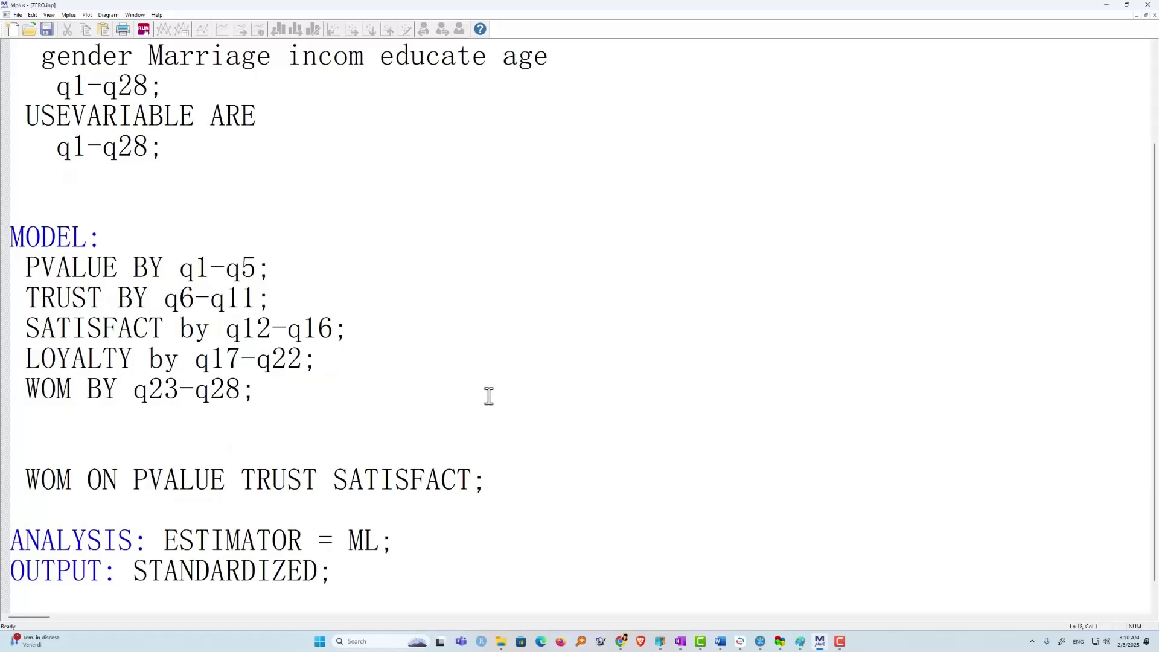
pyautogui.doubleClick(57, 360)
pyautogui.rightClick(56, 361)
pyautogui.click(84, 398)
pyautogui.click(485, 483)
pyautogui.rightClick(486, 486)
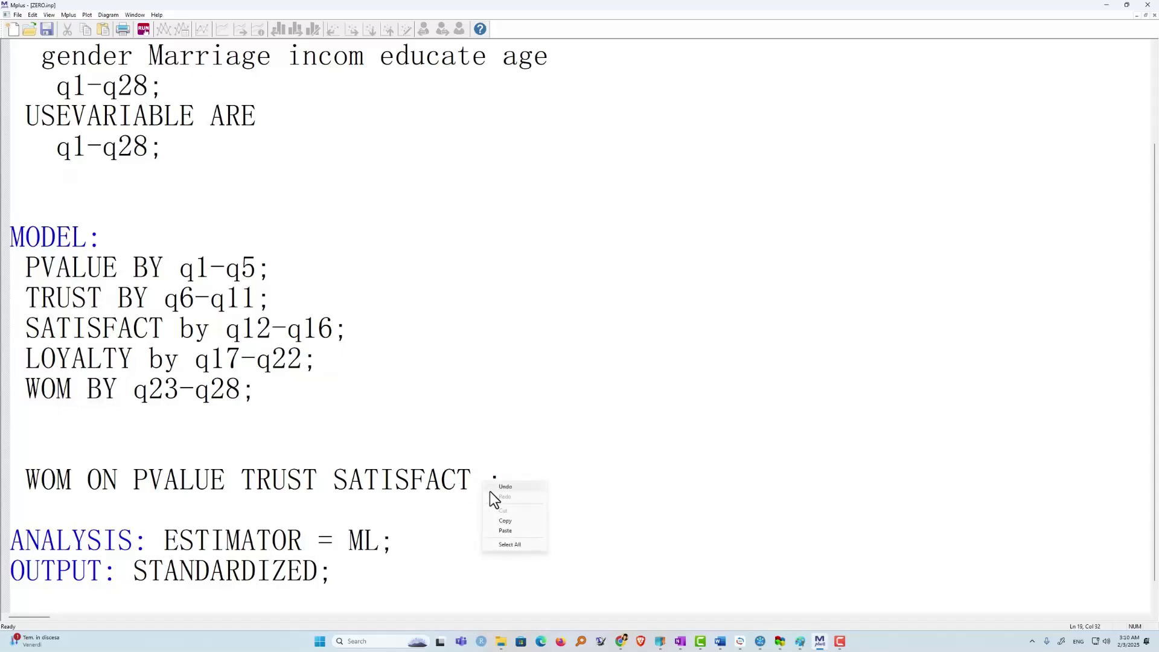
pyautogui.click(506, 530)
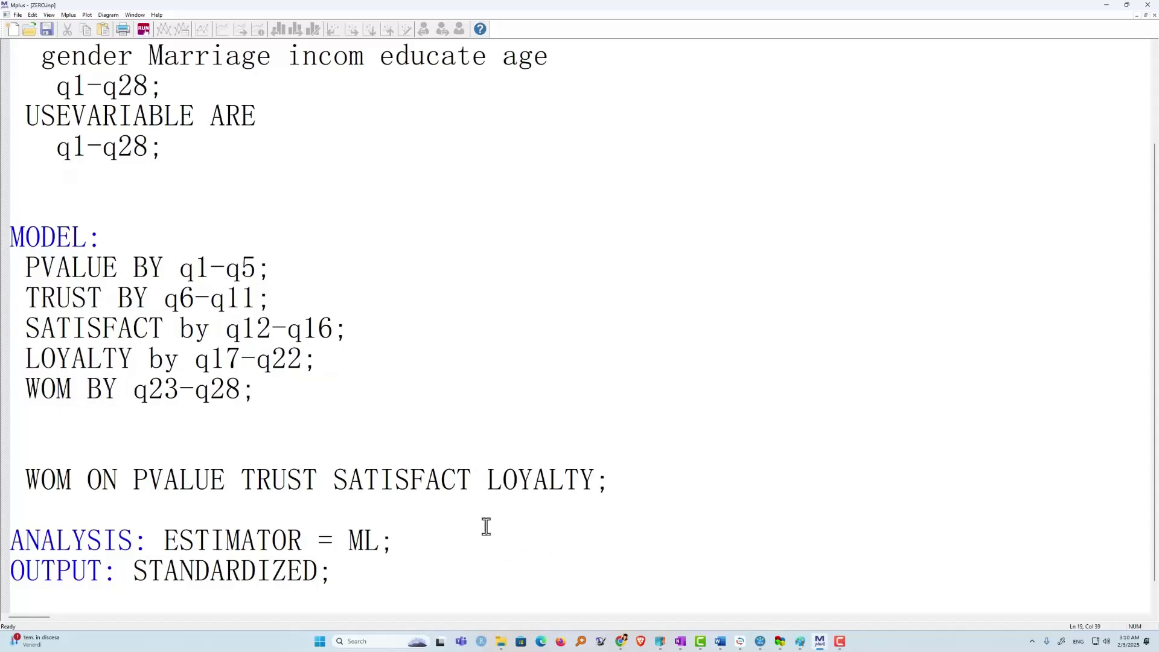
# Step: Start a regression statement "LOYALTY ON" on the blank line above the WOM ON statement, reusing the copied LOYALTY name
pyautogui.click(30, 457)
pyautogui.rightClick(20, 445)
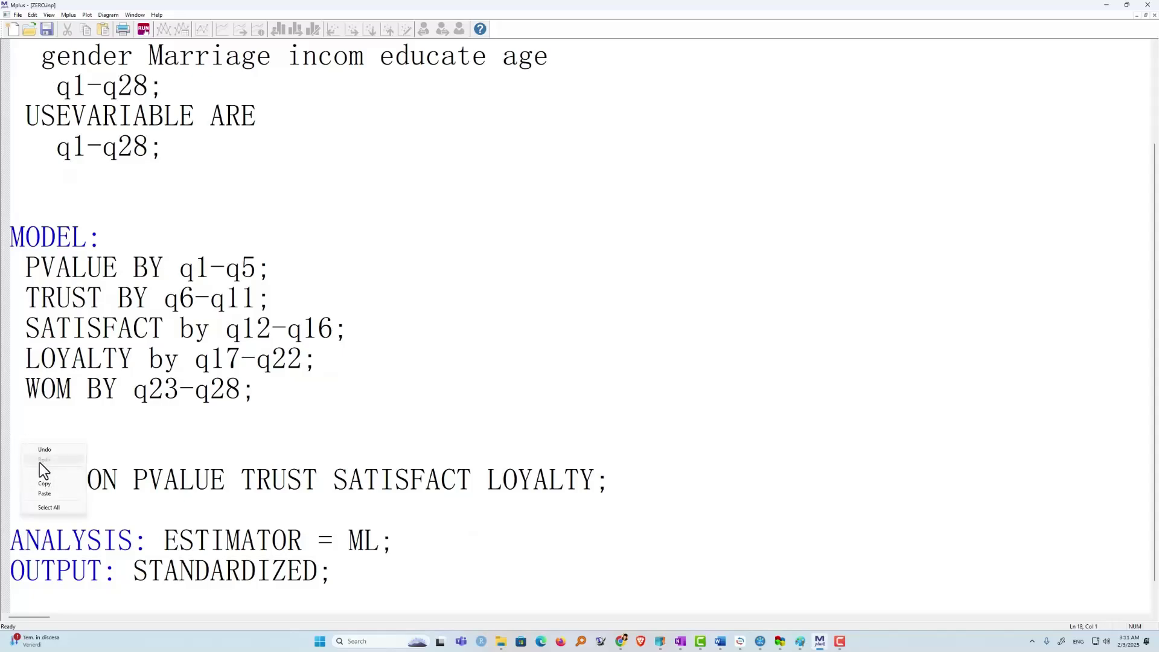
pyautogui.click(63, 494)
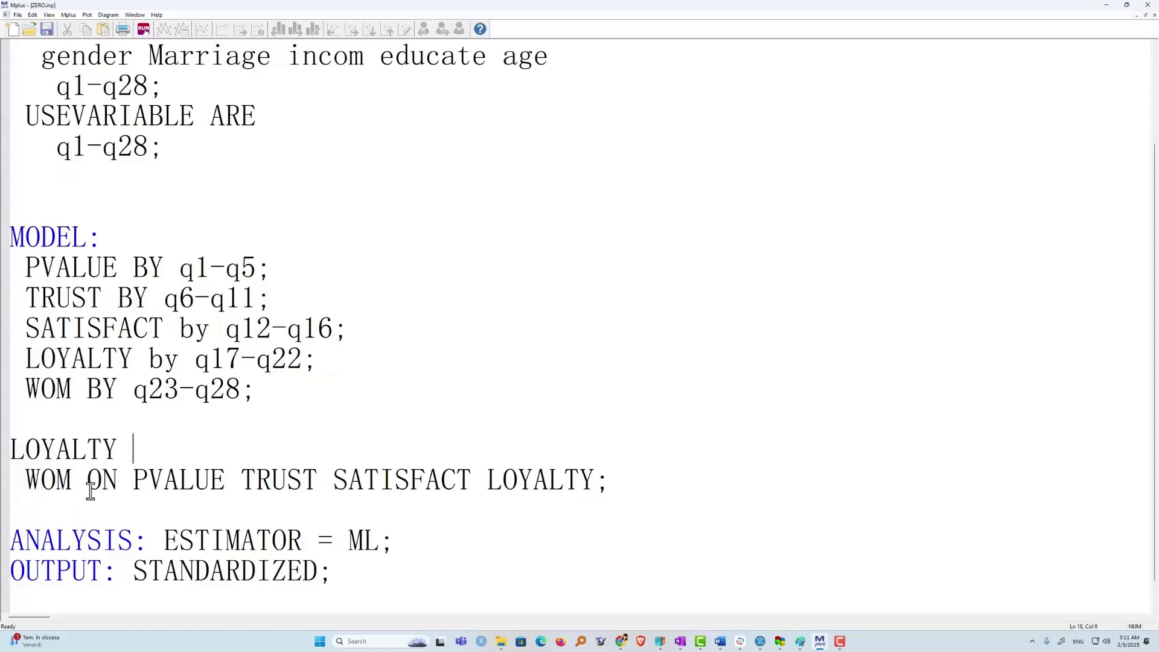
pyautogui.write('b')
pyautogui.press('BackSpace')
pyautogui.write('ON')
# Step: Copy the predictors PVALUE TRUST SATISFACT from the WOM ON statement into the LOYALTY ON statement and end it with a semicolon
pyautogui.moveTo(133, 481); pyautogui.dragTo(471, 484)
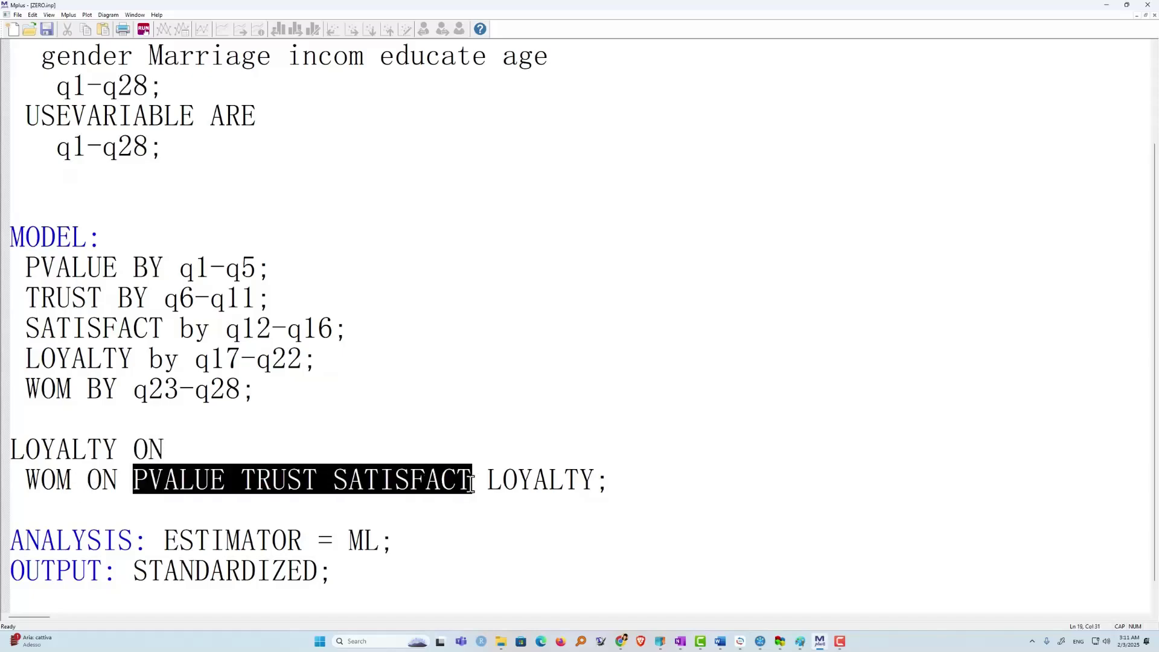
pyautogui.rightClick(450, 484)
pyautogui.click(484, 523)
pyautogui.click(180, 450)
pyautogui.rightClick(182, 447)
pyautogui.click(207, 496)
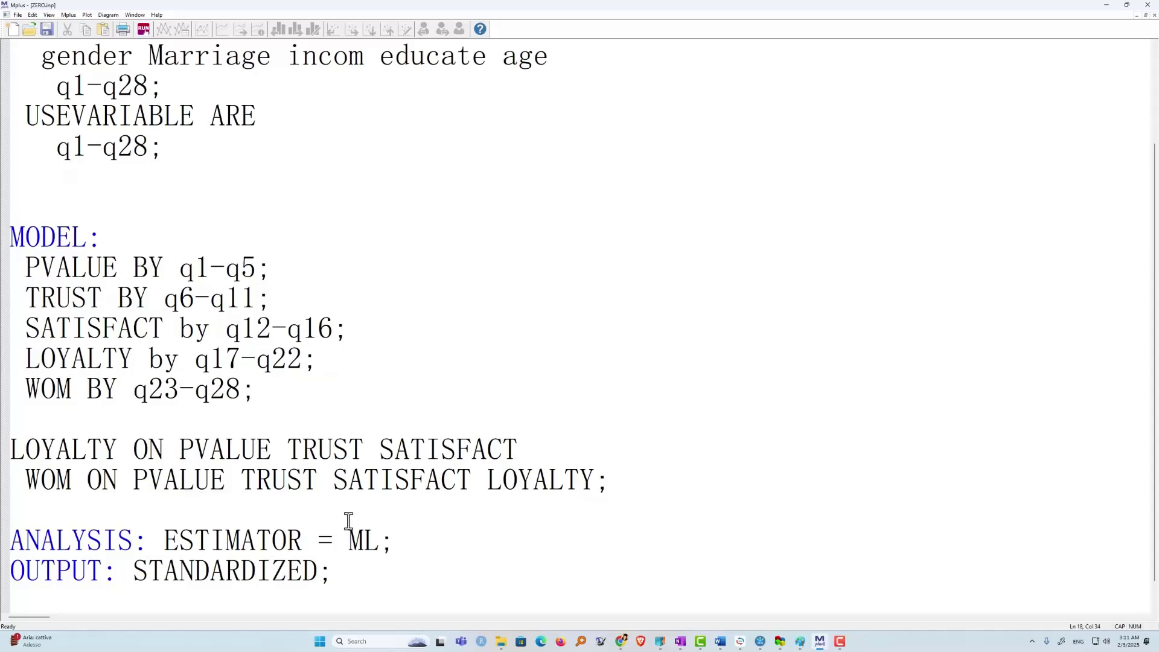
pyautogui.write(';')
# Step: Save the input under the new file name MEDIATOR ANALYSIS in the mplusacademy folder
pyautogui.click(18, 14)
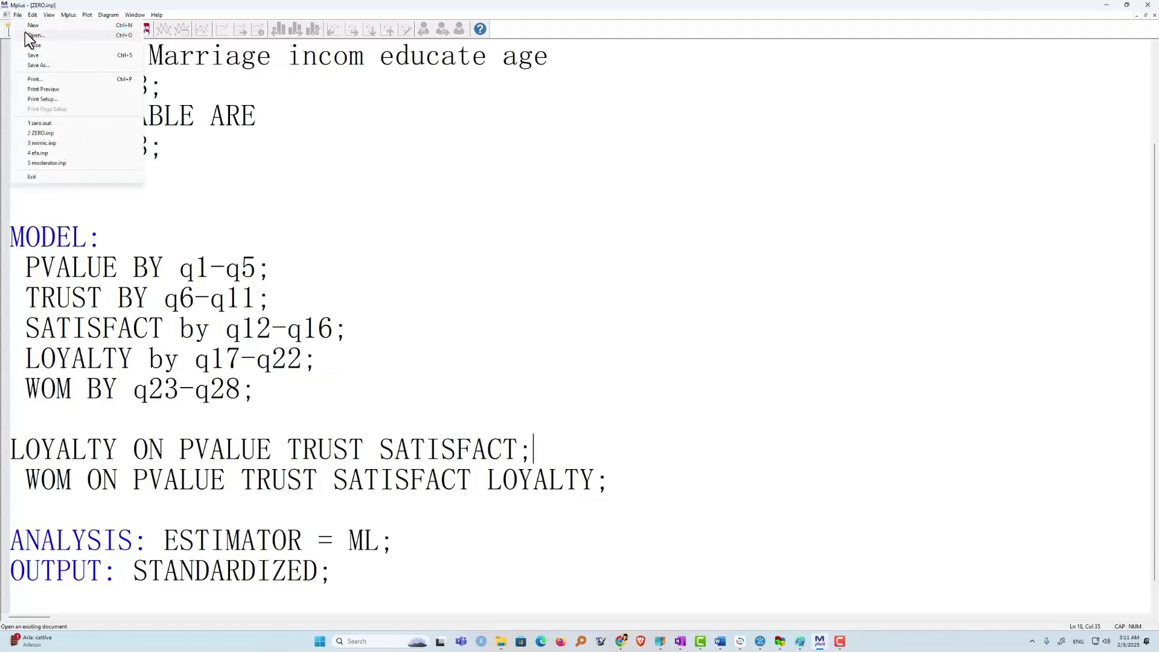
pyautogui.click(53, 64)
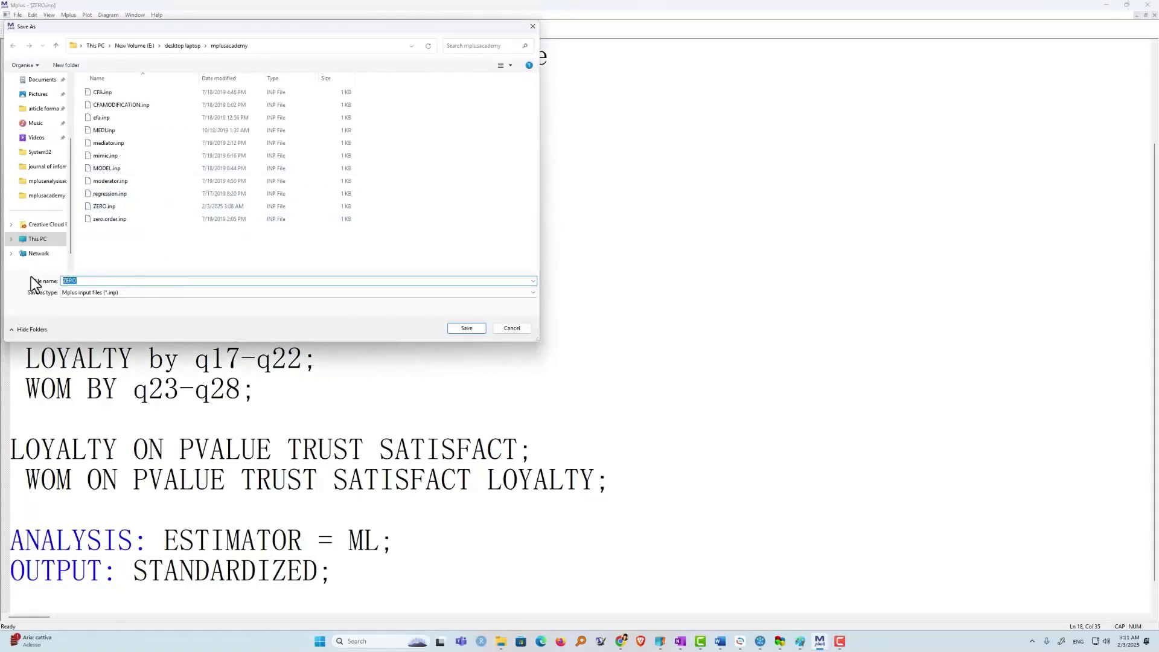
pyautogui.write('M')
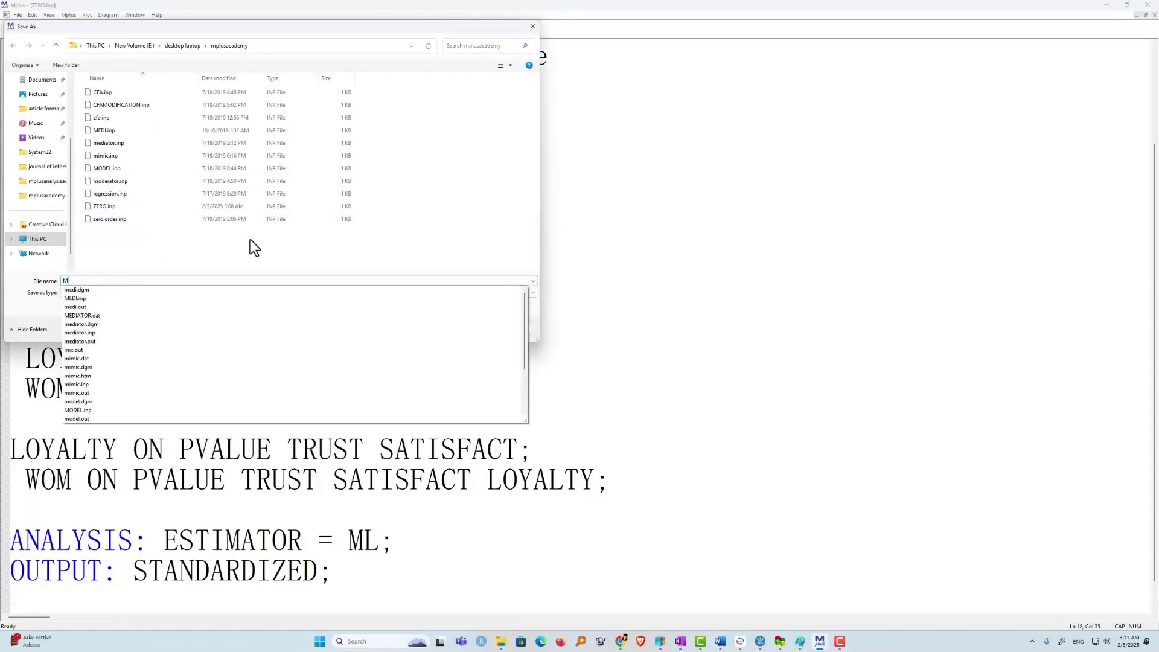
pyautogui.write('EDIATOR')
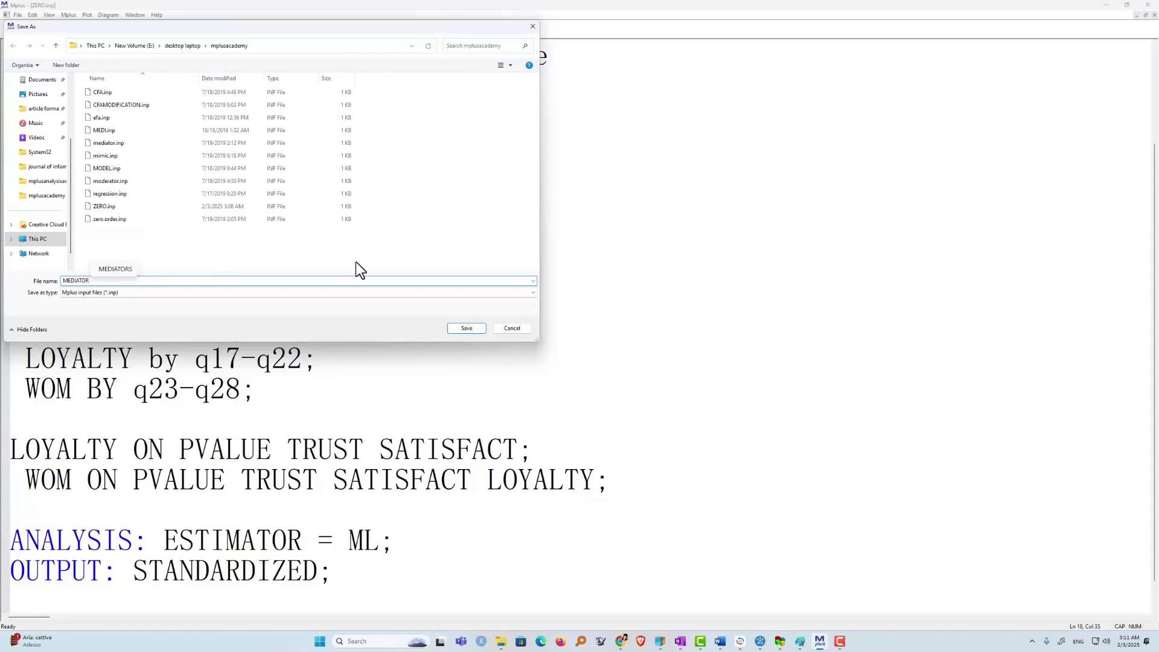
pyautogui.write(' ANALYSIS')
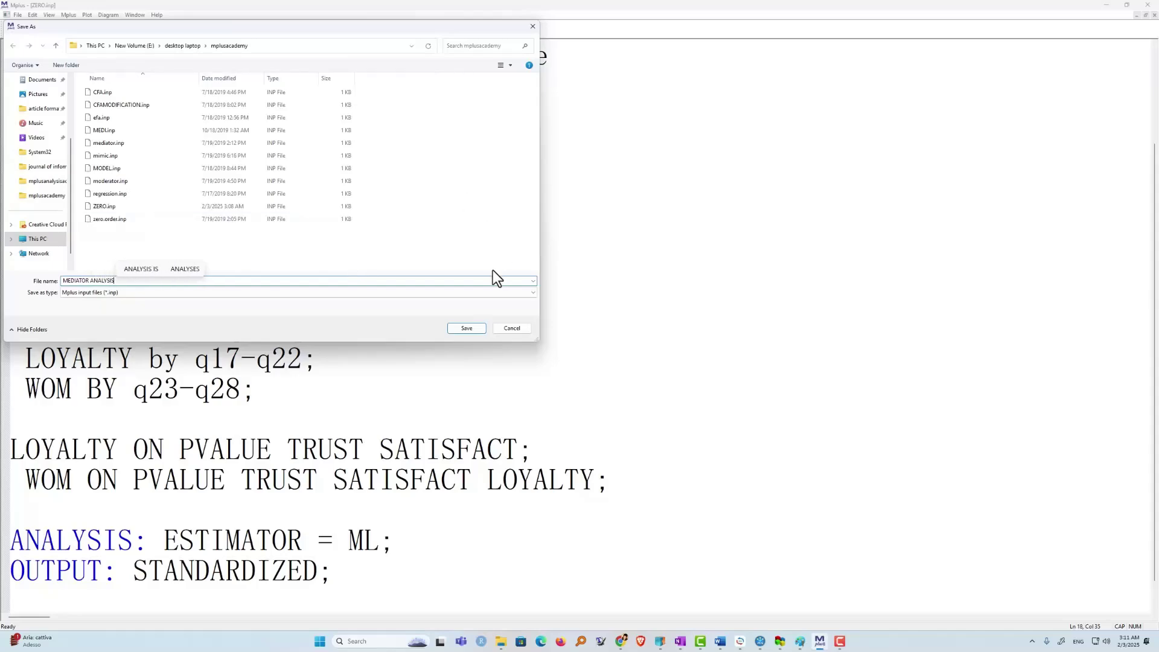
pyautogui.click(463, 329)
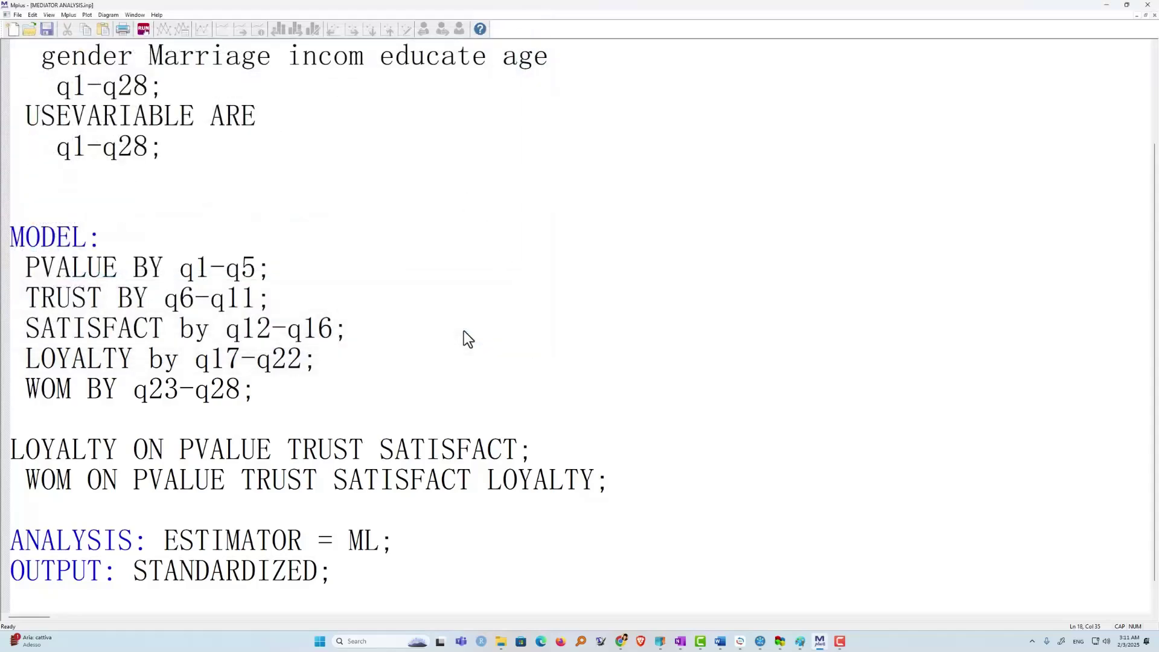
# Step: Run the mediation model and examine the standardized LOYALTY ON and WOM ON estimates in the output
pyautogui.click(143, 30)
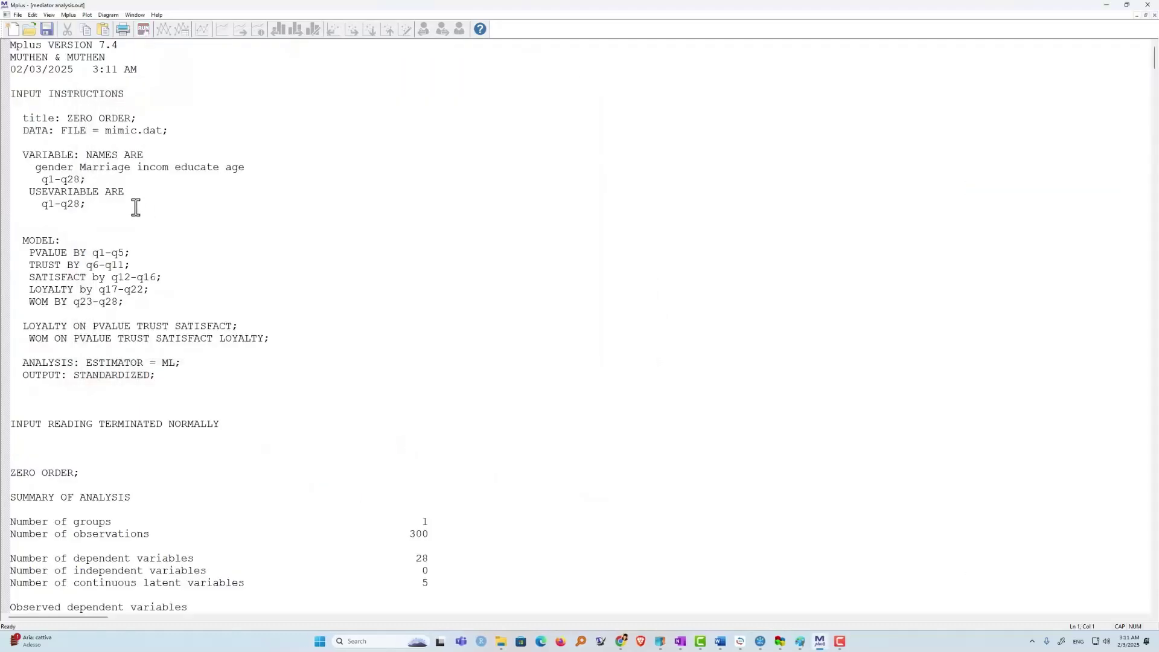
pyautogui.scroll(-20, 131, 202)
pyautogui.scroll(-20, 131, 199)
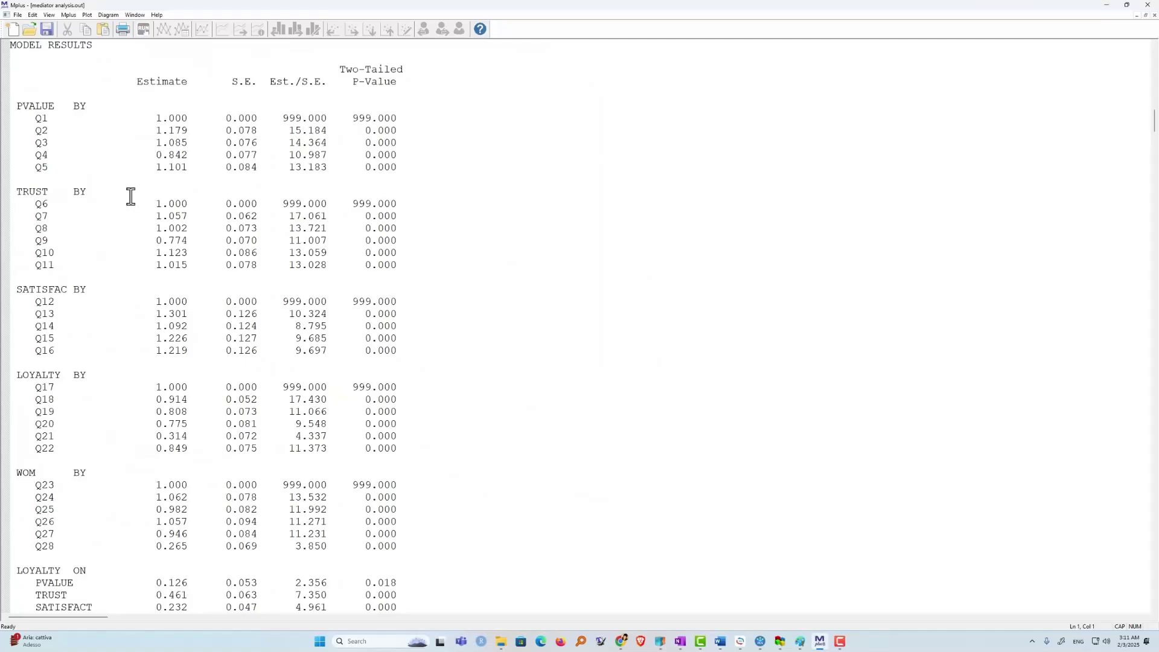
pyautogui.scroll(2, 91, 181)
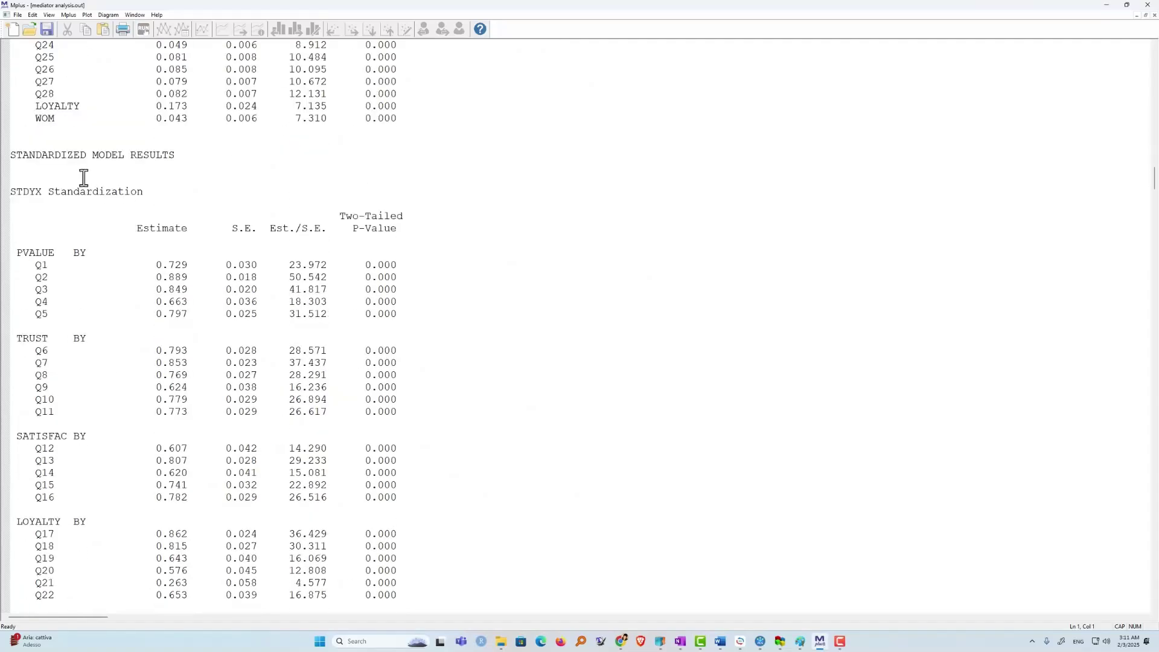
pyautogui.scroll(-20, 86, 267)
pyautogui.scroll(-16, 86, 272)
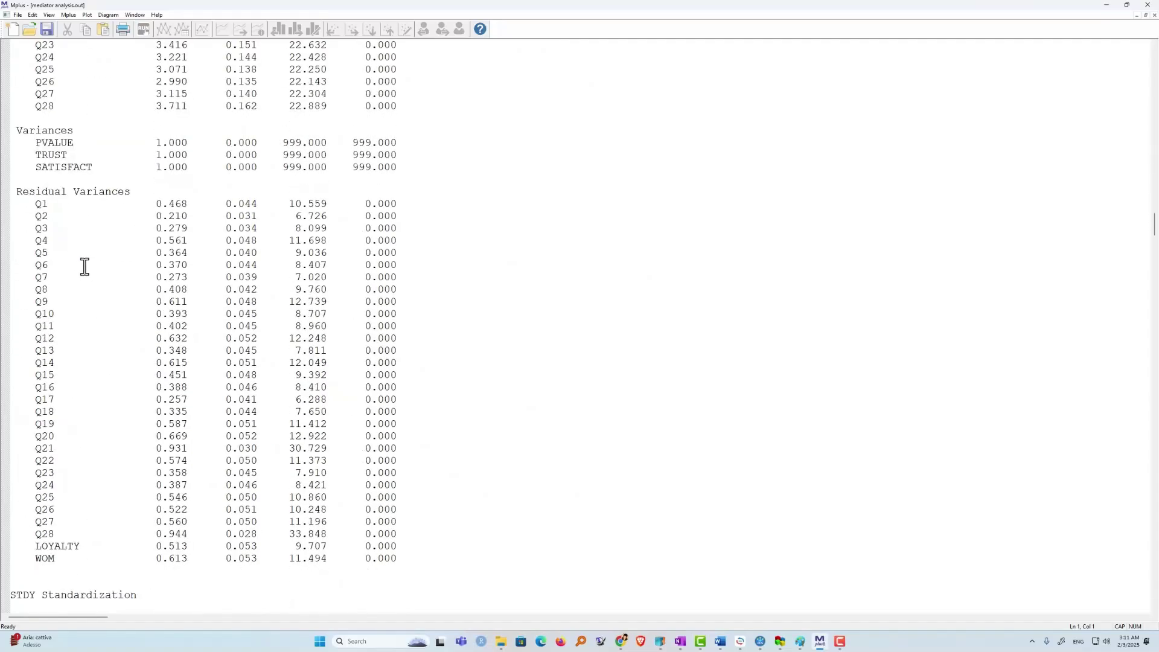
pyautogui.scroll(-10, 82, 297)
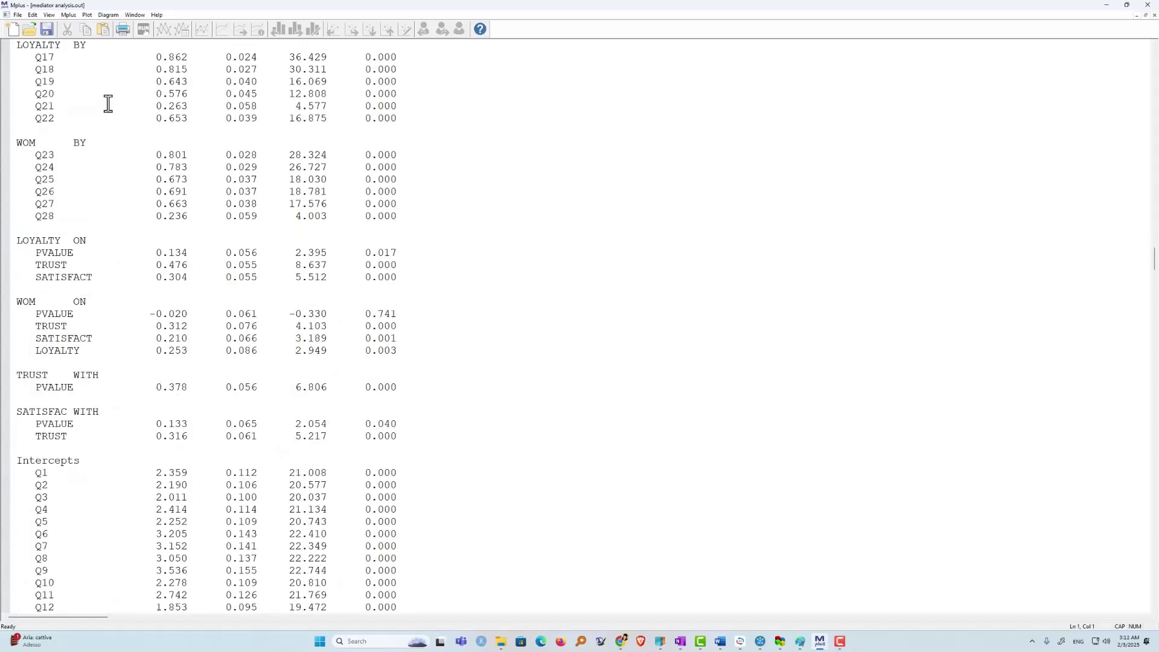
# Step: Open the path diagram of the mediation model and move the loyalty circle up level with pvalue, between pvalue and wom
pyautogui.click(134, 15)
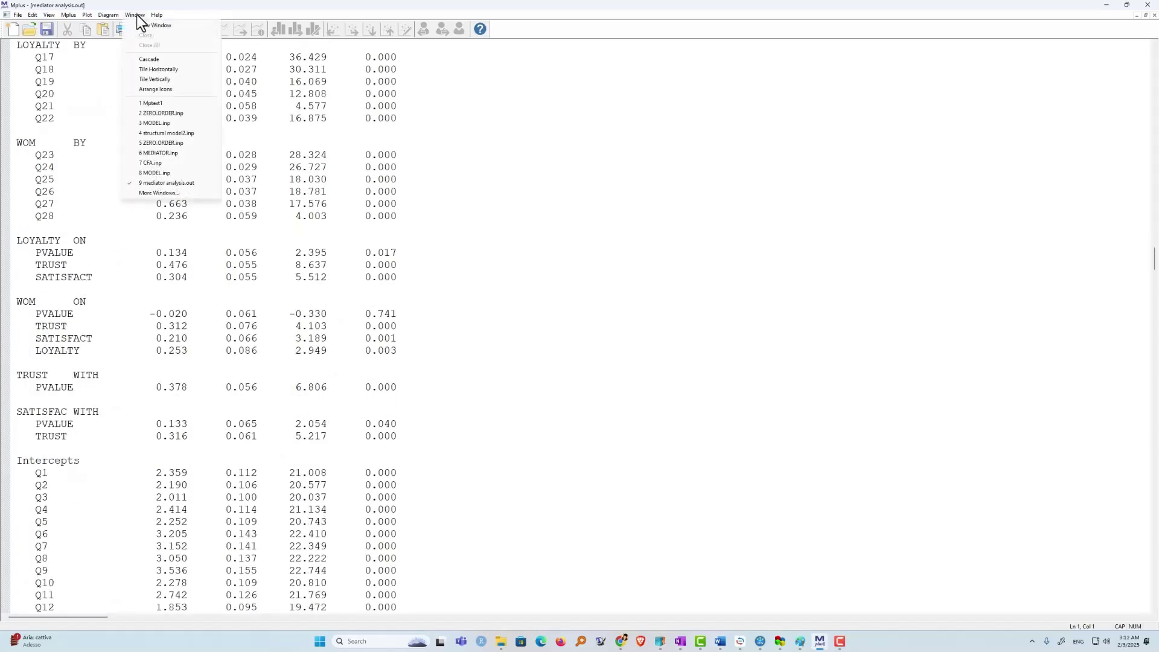
pyautogui.click(131, 14)
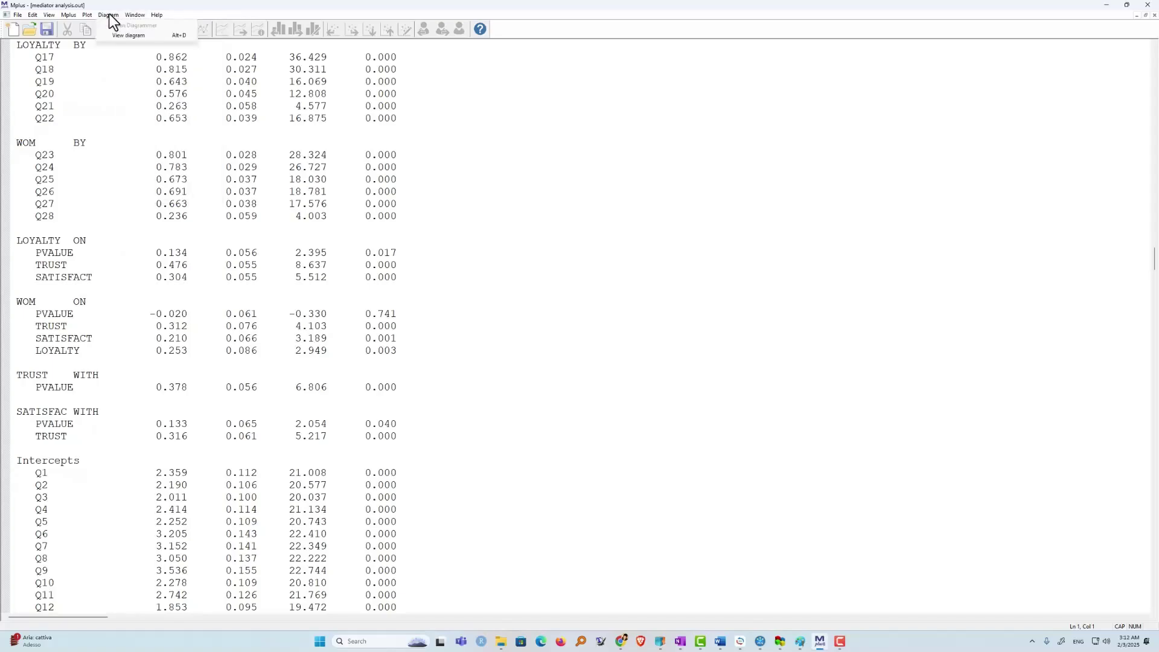
pyautogui.hotkey('alt', 'r')
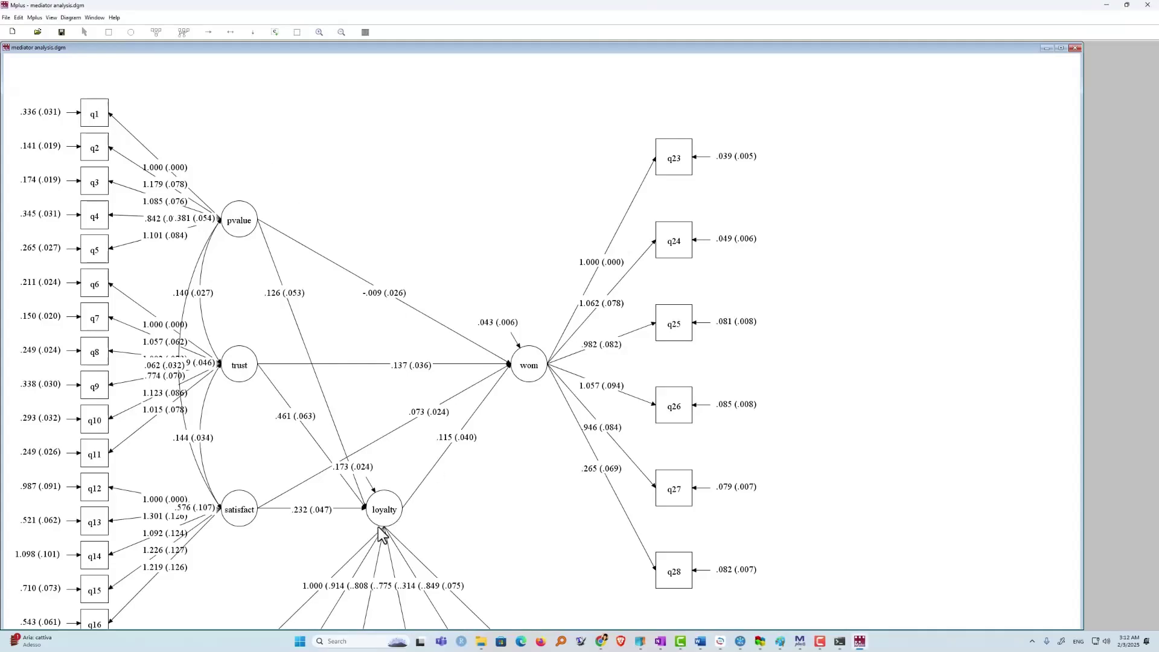
pyautogui.moveTo(385, 511); pyautogui.dragTo(429, 223)
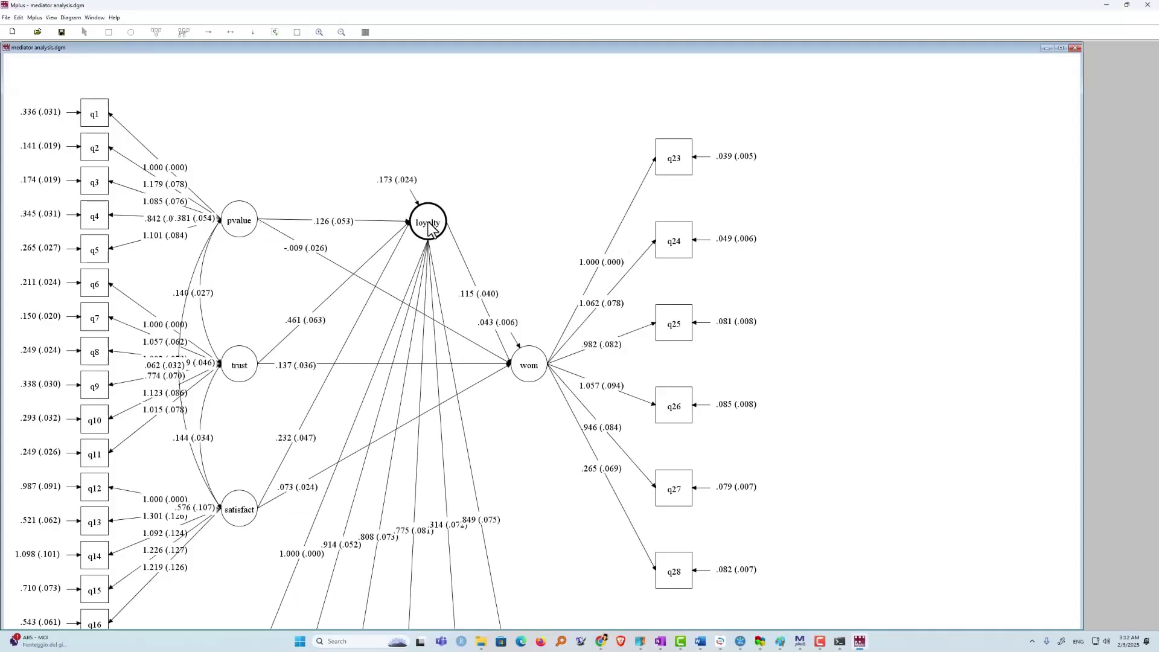
# Step: Try to rearrange the path lines around loyalty, pulling the arrowhead of the loyalty-to-wom path to just below the loyalty circle
pyautogui.click(287, 241)
pyautogui.moveTo(281, 254); pyautogui.dragTo(385, 289)
pyautogui.click(299, 221)
pyautogui.click(466, 266)
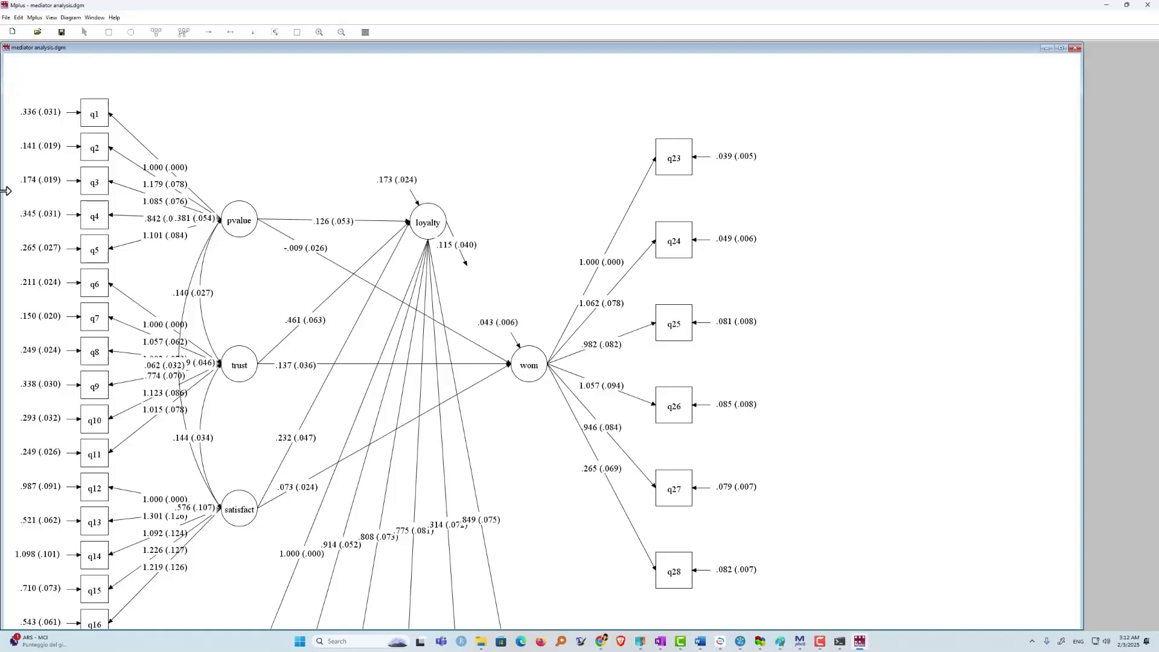